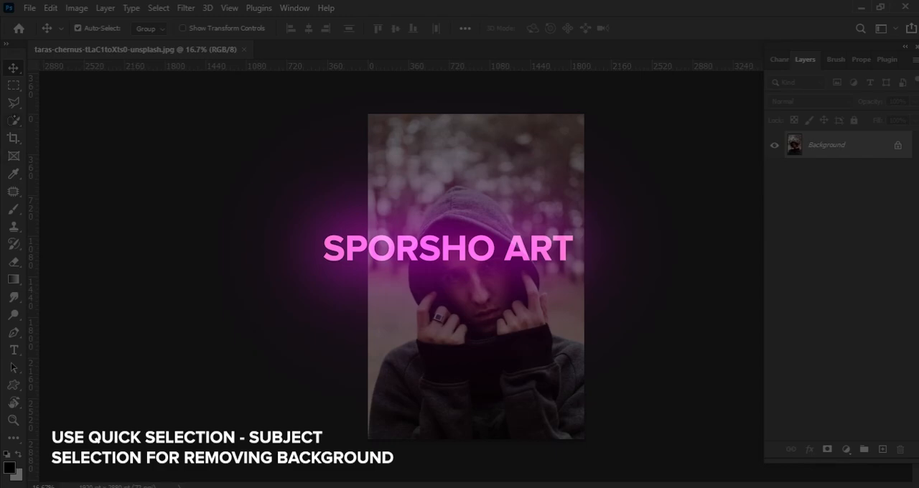
# Select the hooded man as the subject and add a layer mask that hides the forest background.
pyautogui.click(390, 29)
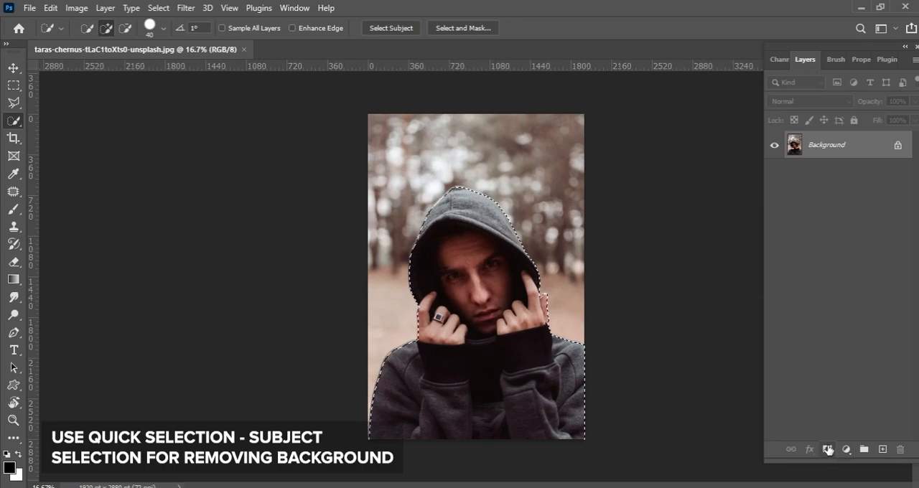
pyautogui.click(827, 449)
# Add a Solid Color fill layer in #252525 and place it beneath the masked photo layer.
pyautogui.click(846, 449)
pyautogui.click(831, 206)
pyautogui.moveTo(606, 331); pyautogui.dragTo(536, 349)
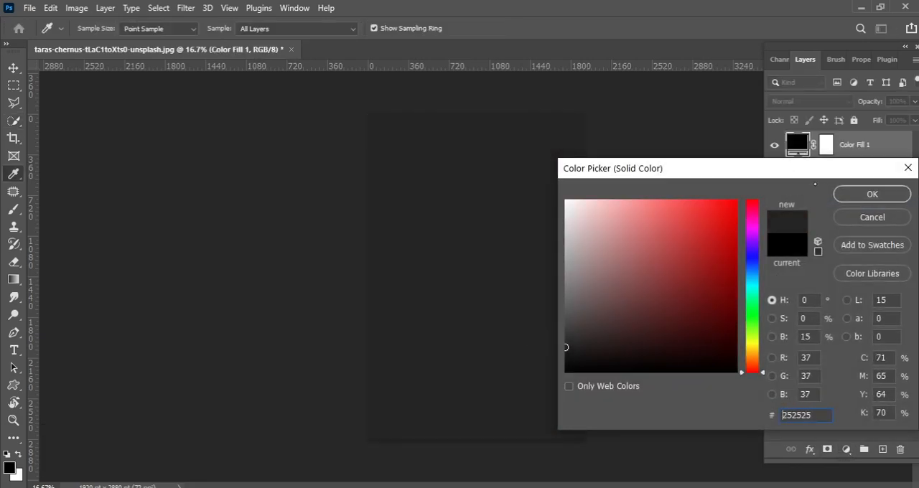
pyautogui.click(872, 193)
pyautogui.moveTo(854, 146); pyautogui.dragTo(847, 186)
# Target Layer 0's mask and try restoring the hood's upper-left edge with a soft 45 px white brush.
pyautogui.press('z')
pyautogui.moveTo(501, 228); pyautogui.dragTo(554, 221)
pyautogui.press('w')
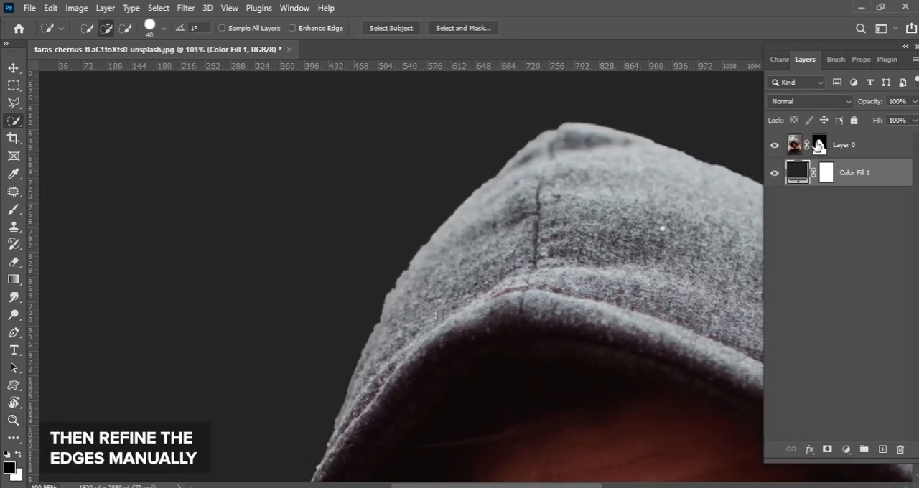
pyautogui.click(819, 147)
pyautogui.moveTo(297, 244); pyautogui.dragTo(316, 133)
pyautogui.press('b')
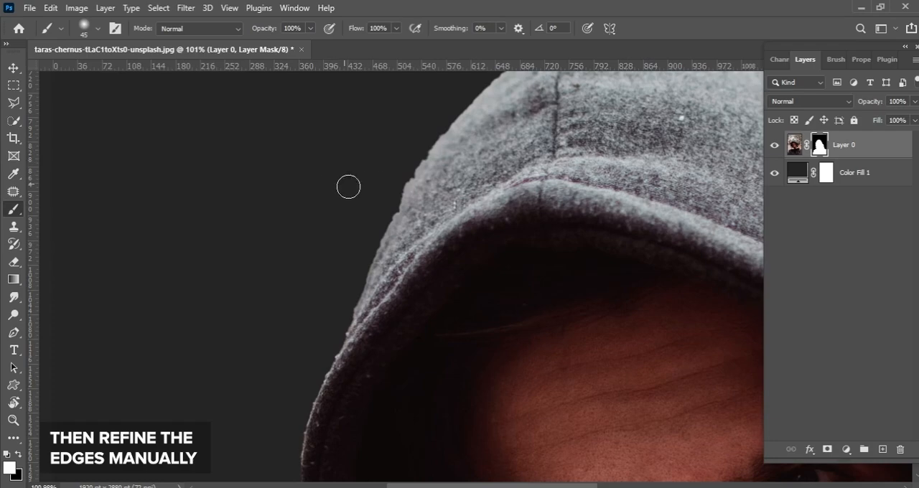
pyautogui.moveTo(401, 178); pyautogui.dragTo(360, 261)
pyautogui.hotkey('ctrl', 'z')
pyautogui.moveTo(411, 152); pyautogui.dragTo(360, 276)
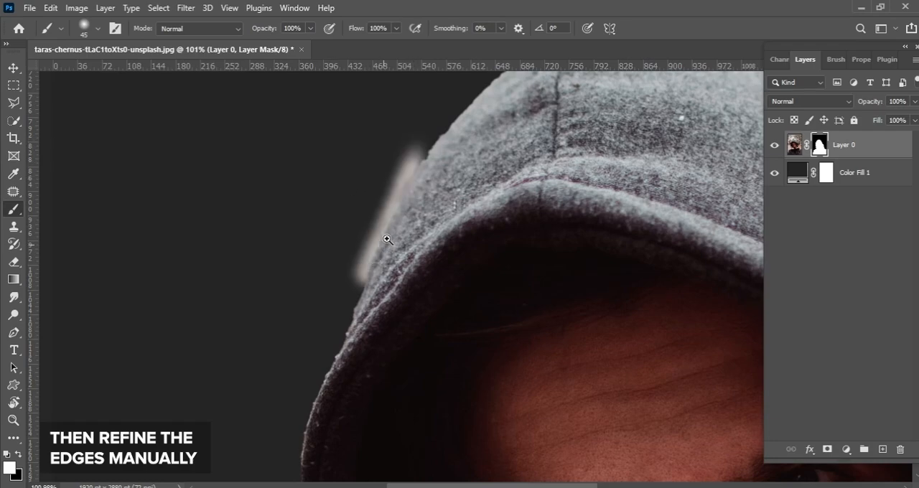
pyautogui.moveTo(412, 181); pyautogui.dragTo(446, 157)
# Smooth the hood's upper-left outline by painting black on the mask with a 10 px brush.
pyautogui.press('x')
pyautogui.moveTo(424, 146); pyautogui.dragTo(402, 174)
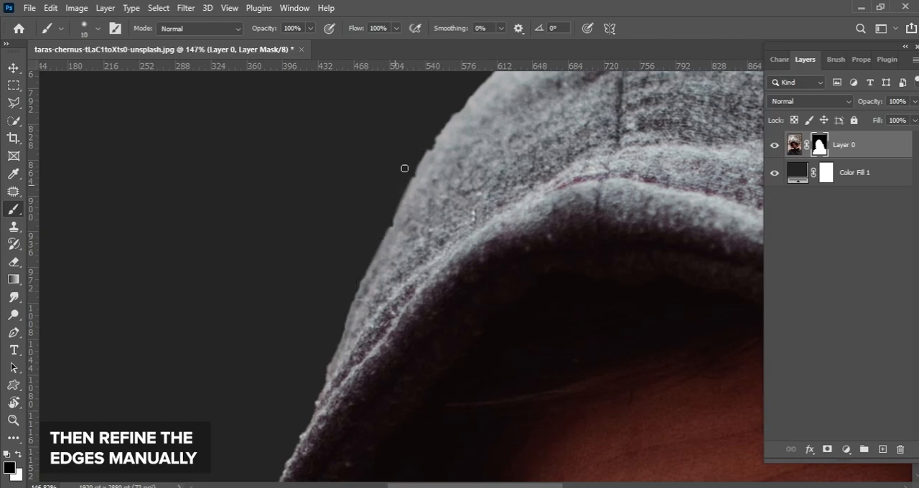
pyautogui.moveTo(430, 154); pyautogui.dragTo(339, 319)
pyautogui.hotkey('ctrl', 'z')
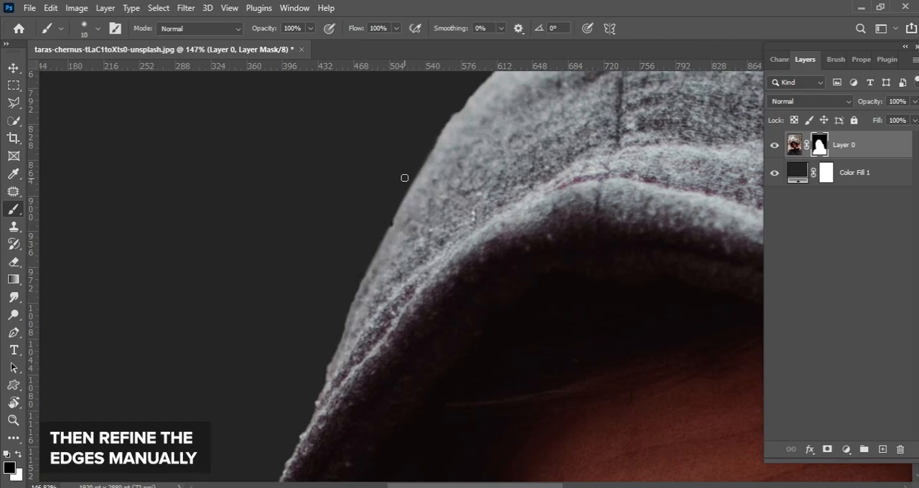
pyautogui.moveTo(398, 189); pyautogui.dragTo(348, 308)
pyautogui.moveTo(359, 291); pyautogui.dragTo(396, 201)
pyautogui.moveTo(363, 254); pyautogui.dragTo(327, 353)
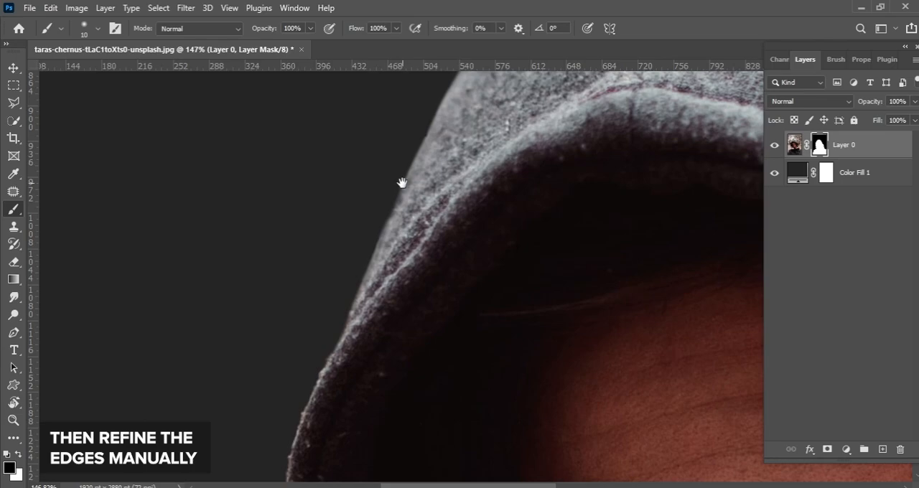
# Continue trimming the mask in black down the lower part of the hood's left edge.
pyautogui.moveTo(401, 189); pyautogui.dragTo(329, 307)
pyautogui.moveTo(330, 310); pyautogui.dragTo(309, 367)
pyautogui.moveTo(400, 168); pyautogui.dragTo(340, 269)
pyautogui.moveTo(352, 254); pyautogui.dragTo(283, 385)
pyautogui.moveTo(242, 436); pyautogui.dragTo(316, 299)
pyautogui.moveTo(419, 115)
pyautogui.mouseDown()
pyautogui.moveTo(297, 286)
pyautogui.moveTo(399, 186)
pyautogui.mouseUp()
pyautogui.hotkey('ctrl', 'z')
pyautogui.moveTo(299, 309); pyautogui.dragTo(361, 230)
pyautogui.moveTo(471, 115)
pyautogui.mouseDown()
pyautogui.moveTo(392, 194)
pyautogui.moveTo(459, 82)
pyautogui.mouseUp()
pyautogui.moveTo(280, 338)
pyautogui.mouseDown()
pyautogui.moveTo(320, 225)
pyautogui.moveTo(374, 193)
pyautogui.moveTo(300, 431)
pyautogui.mouseUp()
pyautogui.moveTo(312, 367)
pyautogui.mouseDown()
pyautogui.moveTo(342, 261)
pyautogui.moveTo(301, 265)
pyautogui.mouseUp()
pyautogui.moveTo(301, 424); pyautogui.dragTo(352, 194)
pyautogui.moveTo(341, 285); pyautogui.dragTo(378, 285)
# Trim the mask along the top of the hood with the 10 px black brush, rotating the canvas to suit.
pyautogui.moveTo(359, 115); pyautogui.dragTo(142, 399)
pyautogui.press('r')
pyautogui.moveTo(311, 186); pyautogui.dragTo(314, 327)
pyautogui.moveTo(271, 220); pyautogui.dragTo(310, 220)
pyautogui.press('s')
pyautogui.press('b')
pyautogui.moveTo(176, 362); pyautogui.dragTo(244, 267)
pyautogui.moveTo(240, 262)
pyautogui.mouseDown()
pyautogui.moveTo(184, 369)
pyautogui.moveTo(323, 204)
pyautogui.mouseUp()
pyautogui.hotkey('ctrl', 'z')
pyautogui.moveTo(219, 336)
pyautogui.mouseDown()
pyautogui.moveTo(294, 244)
pyautogui.moveTo(265, 284)
pyautogui.mouseUp()
# Clean up the mask along the right side of the hood with short black brush strokes.
pyautogui.moveTo(380, 125)
pyautogui.mouseDown()
pyautogui.moveTo(244, 309)
pyautogui.moveTo(408, 193)
pyautogui.moveTo(602, 138)
pyautogui.mouseUp()
pyautogui.moveTo(516, 165); pyautogui.dragTo(345, 242)
pyautogui.press('r')
pyautogui.moveTo(346, 242); pyautogui.dragTo(341, 276)
pyautogui.press('b')
pyautogui.moveTo(477, 194); pyautogui.dragTo(600, 119)
pyautogui.moveTo(565, 129); pyautogui.dragTo(430, 222)
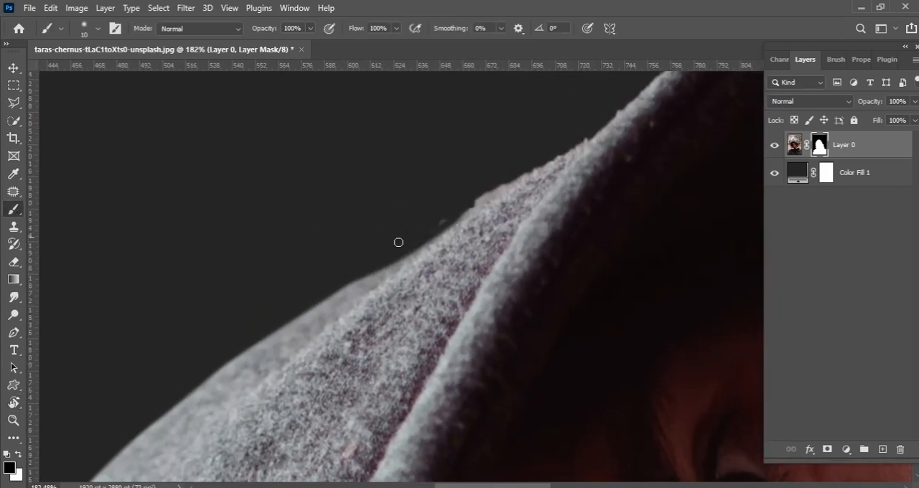
# Touch up the mask around the outer fingertip of the hand on the hood's right side, using a smaller brush.
pyautogui.scroll(-5, 532, 171)
pyautogui.scroll(4, 476, 242)
pyautogui.press('x')
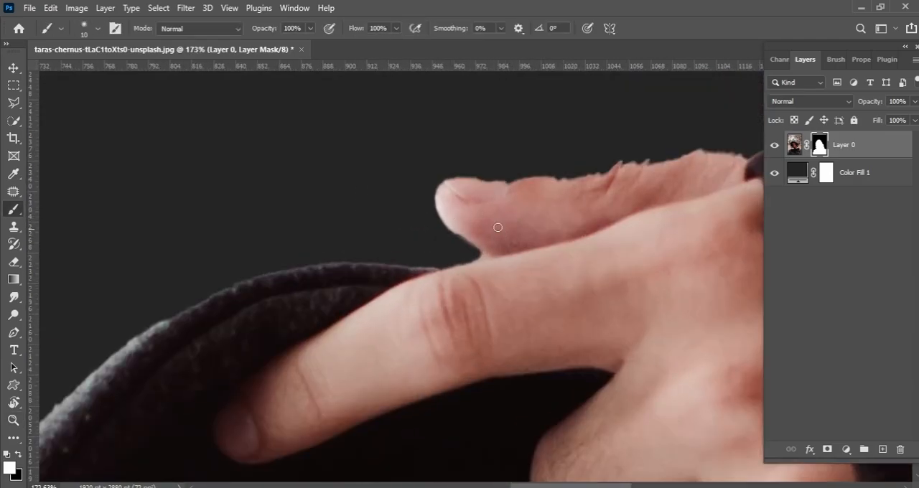
pyautogui.scroll(3, 513, 267)
pyautogui.moveTo(450, 263)
pyautogui.mouseDown()
pyautogui.moveTo(439, 211)
pyautogui.moveTo(450, 261)
pyautogui.mouseUp()
pyautogui.hotkey('ctrl', 'z')
pyautogui.press('r')
pyautogui.moveTo(391, 205)
pyautogui.mouseDown()
pyautogui.moveTo(368, 252)
pyautogui.moveTo(473, 175)
pyautogui.mouseUp()
pyautogui.press('b')
pyautogui.press('x')
pyautogui.press('[')
pyautogui.press('[')
pyautogui.press('[')
pyautogui.hotkey('ctrl', 'z')
pyautogui.moveTo(422, 202); pyautogui.dragTo(351, 267)
# Restore the outer edge of that hand's outermost finger on the mask with a white brush enlarged to 20 px.
pyautogui.press('x')
pyautogui.moveTo(550, 155)
pyautogui.mouseDown()
pyautogui.moveTo(424, 254)
pyautogui.moveTo(252, 353)
pyautogui.mouseUp()
pyautogui.moveTo(468, 197); pyautogui.dragTo(505, 183)
pyautogui.moveTo(392, 247); pyautogui.dragTo(615, 112)
pyautogui.scroll(-5, 501, 209)
pyautogui.rightClick(477, 165)
pyautogui.moveTo(551, 199); pyautogui.dragTo(554, 199)
pyautogui.press('Return')
pyautogui.moveTo(393, 263); pyautogui.dragTo(566, 154)
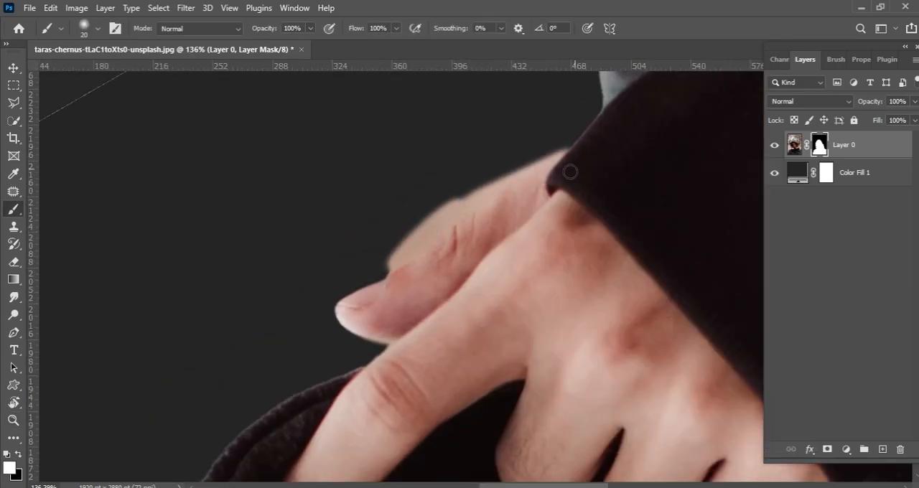
# Trim the excess background beside the outermost finger by painting black on the mask with a smaller brush.
pyautogui.press('x')
pyautogui.scroll(6, 397, 264)
pyautogui.press('[')
pyautogui.press('[')
pyautogui.moveTo(377, 283)
pyautogui.mouseDown()
pyautogui.moveTo(486, 207)
pyautogui.moveTo(544, 149)
pyautogui.mouseUp()
pyautogui.moveTo(551, 153); pyautogui.dragTo(451, 242)
pyautogui.moveTo(395, 284); pyautogui.dragTo(571, 170)
pyautogui.moveTo(469, 206); pyautogui.dragTo(328, 314)
pyautogui.moveTo(370, 293); pyautogui.dragTo(476, 214)
# Soften the mask edge along the left sleeve and shoulder with the Smudge tool at 500 px and 27% strength.
pyautogui.moveTo(632, 90); pyautogui.dragTo(313, 250)
pyautogui.press('z')
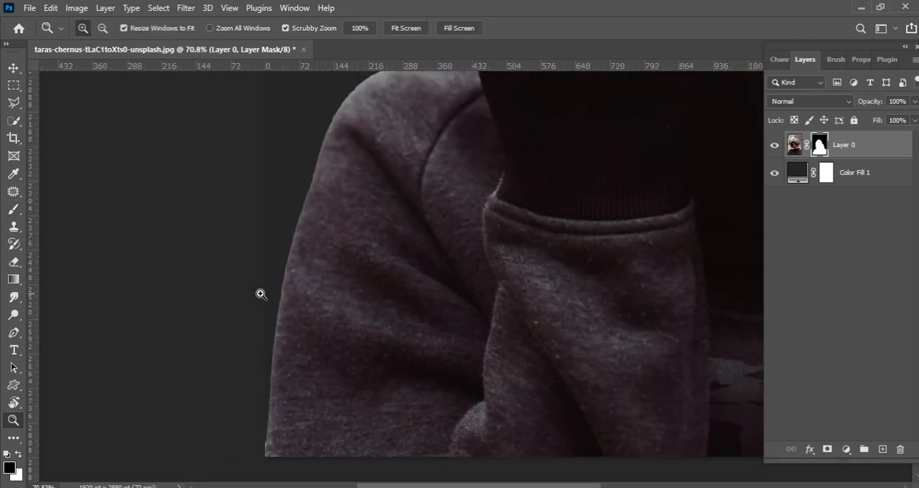
pyautogui.click(13, 295)
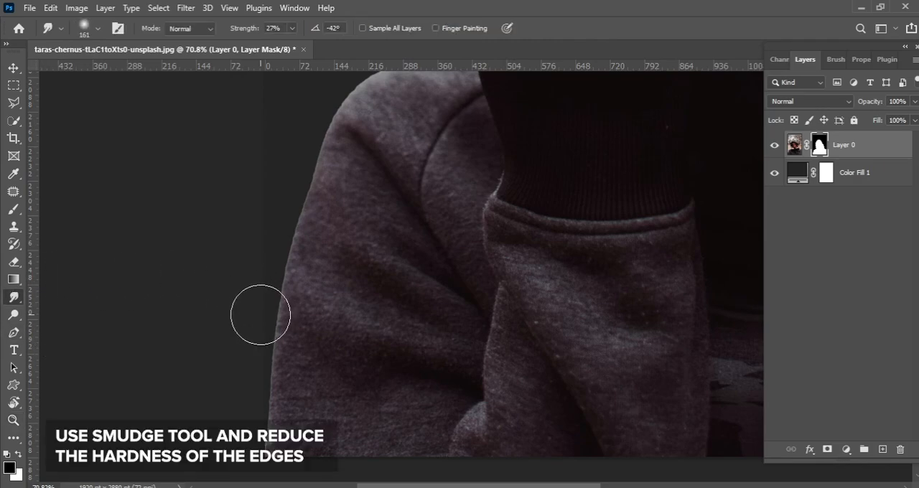
pyautogui.press(']')
pyautogui.press(']')
pyautogui.press(']')
pyautogui.press(']')
pyautogui.press(']')
pyautogui.press(']')
pyautogui.press(']')
pyautogui.press(']')
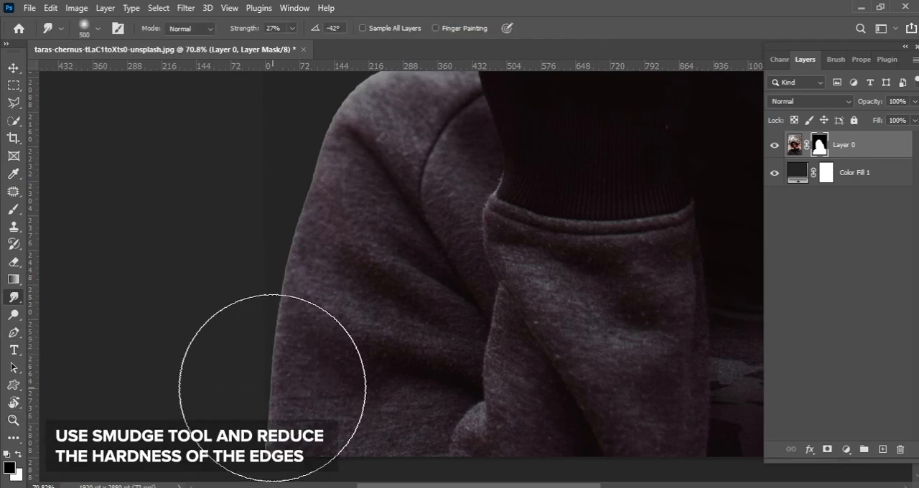
pyautogui.moveTo(287, 267); pyautogui.dragTo(294, 341)
pyautogui.scroll(1, 294, 313)
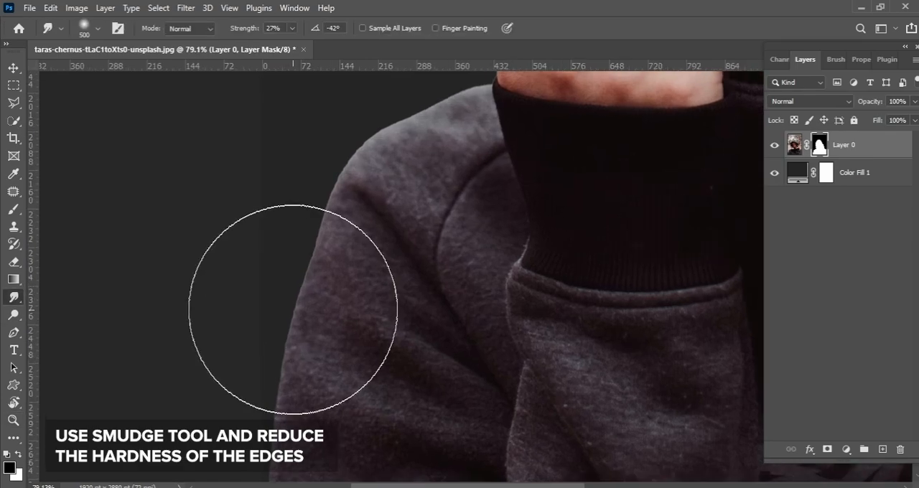
pyautogui.scroll(2, 323, 278)
pyautogui.moveTo(431, 129); pyautogui.dragTo(345, 330)
pyautogui.moveTo(372, 168); pyautogui.dragTo(369, 265)
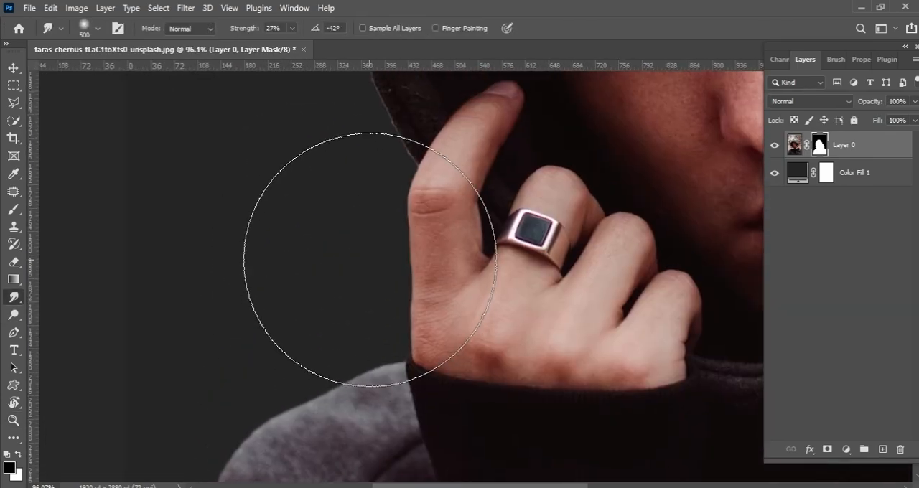
# Smudge the mask edge around the left hand and along both sides of the hood to reduce its hardness.
pyautogui.moveTo(338, 108); pyautogui.dragTo(366, 370)
pyautogui.moveTo(445, 100); pyautogui.dragTo(326, 423)
pyautogui.moveTo(467, 116); pyautogui.dragTo(341, 242)
pyautogui.moveTo(488, 276); pyautogui.dragTo(390, 234)
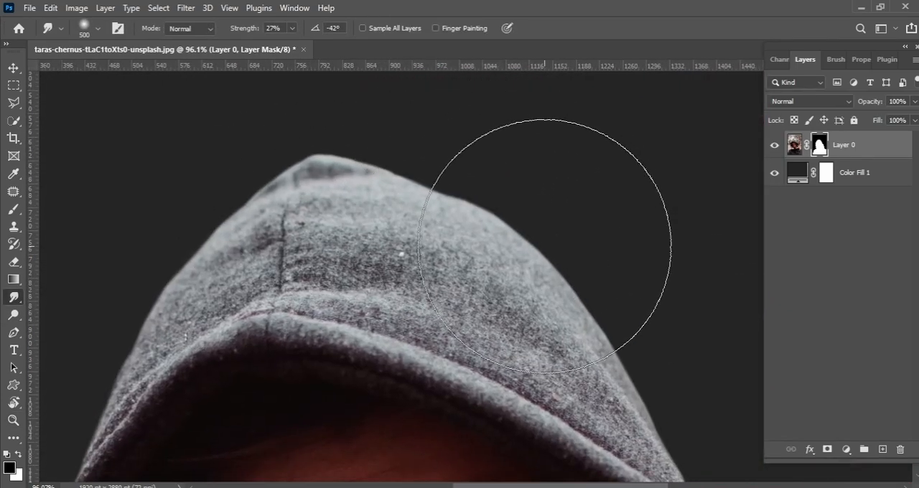
pyautogui.moveTo(556, 256); pyautogui.dragTo(460, 140)
pyautogui.moveTo(648, 359); pyautogui.dragTo(559, 251)
pyautogui.moveTo(632, 459); pyautogui.dragTo(560, 245)
pyautogui.moveTo(579, 309); pyautogui.dragTo(579, 153)
pyautogui.moveTo(646, 431); pyautogui.dragTo(585, 255)
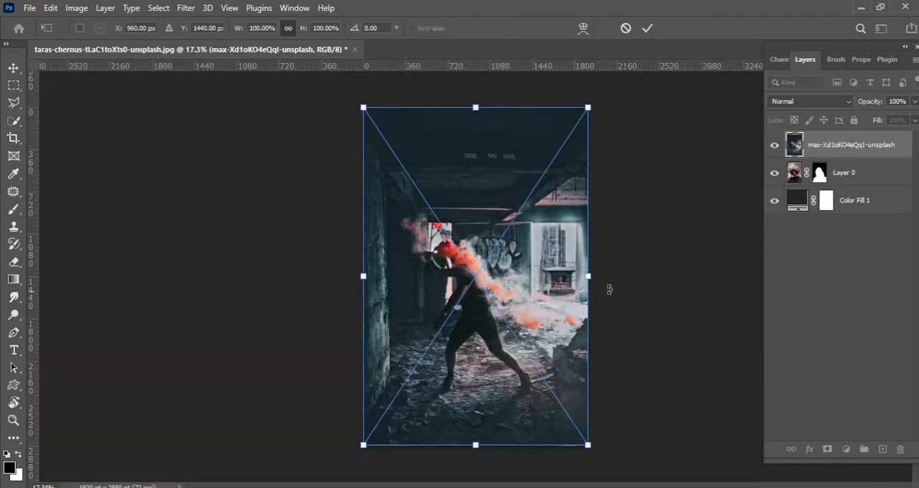
# Enlarge the placed max-Xd1oKO4eQqI-unsplash image to about 151% and set it behind the masked man.
pyautogui.moveTo(590, 276)
pyautogui.mouseDown()
pyautogui.moveTo(687, 272)
pyautogui.moveTo(553, 290)
pyautogui.moveTo(651, 76)
pyautogui.mouseUp()
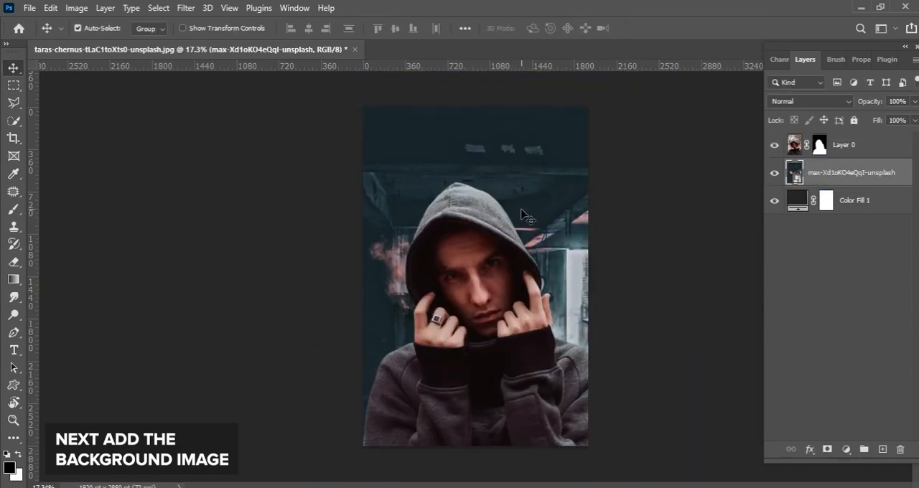
pyautogui.scroll(2, 578, 298)
pyautogui.moveTo(603, 288); pyautogui.dragTo(556, 290)
pyautogui.hotkey('ctrl', 't')
pyautogui.moveTo(627, 325); pyautogui.dragTo(569, 323)
pyautogui.click(647, 28)
# Fine-tune the position of the background image behind the man, shifting it slightly upward.
pyautogui.scroll(3, 571, 209)
pyautogui.moveTo(576, 260); pyautogui.dragTo(576, 266)
pyautogui.scroll(-3, 574, 244)
pyautogui.moveTo(547, 221); pyautogui.dragTo(550, 192)
pyautogui.scroll(3, 549, 215)
pyautogui.scroll(-3, 549, 215)
pyautogui.moveTo(499, 305); pyautogui.dragTo(537, 288)
pyautogui.moveTo(567, 226); pyautogui.dragTo(567, 234)
pyautogui.moveTo(574, 239); pyautogui.dragTo(538, 269)
# Clip a Curves adjustment to Layer 0 and shape the RGB curve with points at 81/69 and 205/161, lowering the white point.
pyautogui.click(566, 267)
pyautogui.click(846, 449)
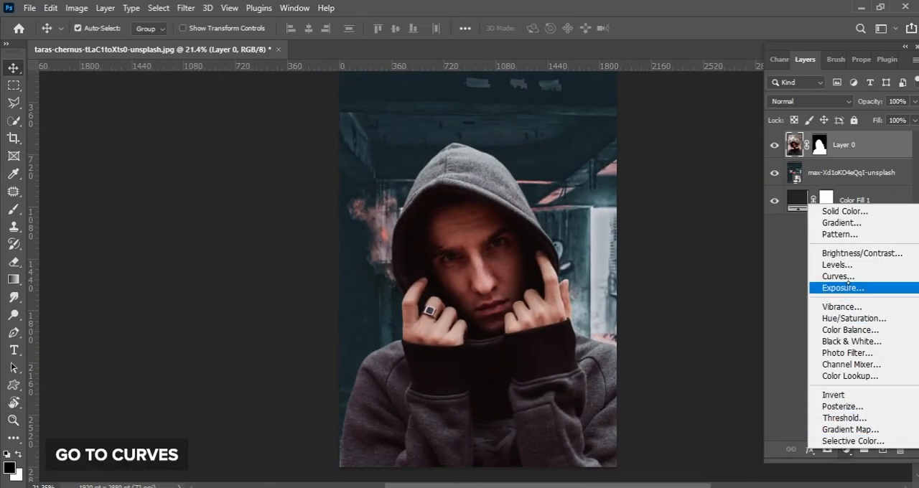
pyautogui.click(836, 224)
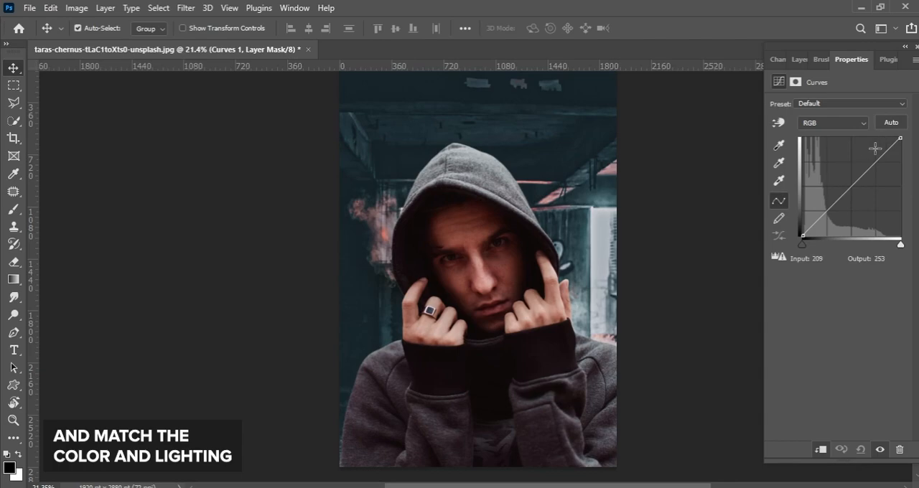
pyautogui.moveTo(883, 157); pyautogui.dragTo(876, 171)
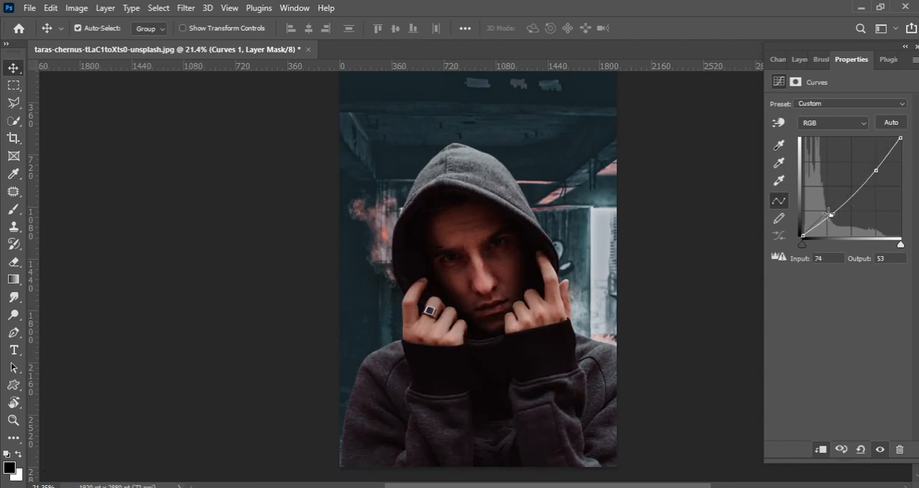
pyautogui.moveTo(829, 217); pyautogui.dragTo(832, 208)
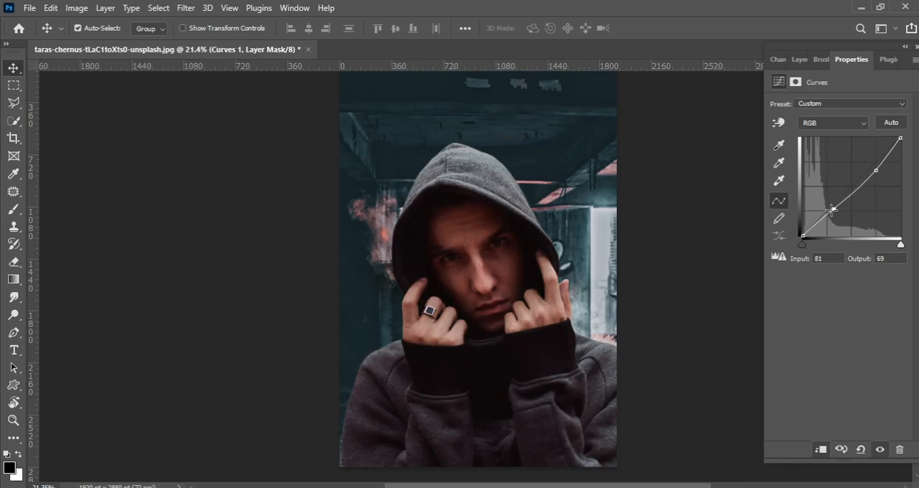
pyautogui.moveTo(876, 172); pyautogui.dragTo(882, 177)
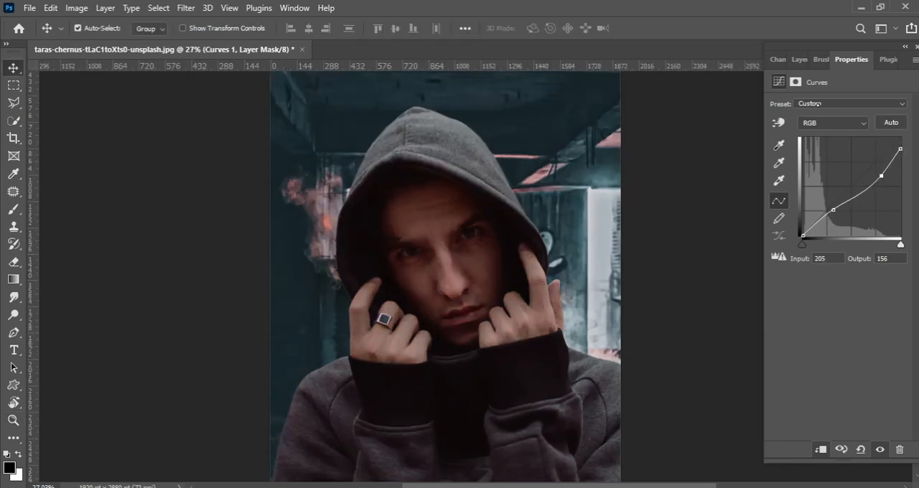
# Raise the curve's black points to output 18 in the Blue channel and 16 in the Green channel.
pyautogui.click(833, 123)
pyautogui.click(826, 172)
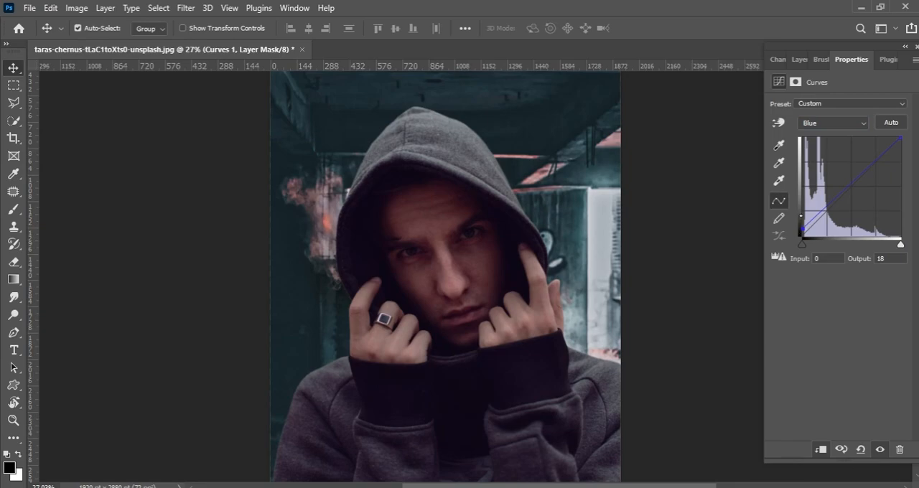
pyautogui.click(831, 123)
pyautogui.click(824, 160)
pyautogui.moveTo(802, 235); pyautogui.dragTo(799, 230)
pyautogui.moveTo(440, 232); pyautogui.dragTo(457, 240)
pyautogui.moveTo(474, 247); pyautogui.dragTo(650, 163)
pyautogui.click(814, 123)
pyautogui.click(812, 154)
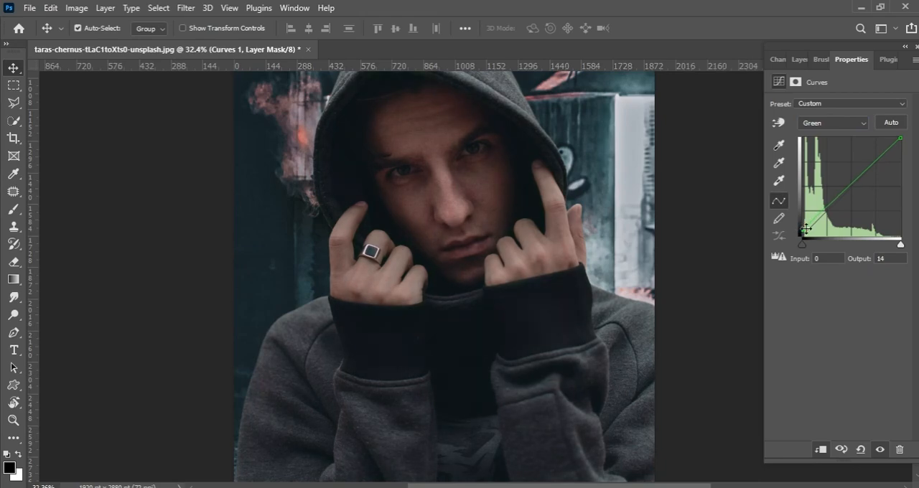
pyautogui.press('z')
pyautogui.moveTo(707, 232); pyautogui.dragTo(649, 234)
pyautogui.moveTo(577, 366); pyautogui.dragTo(590, 365)
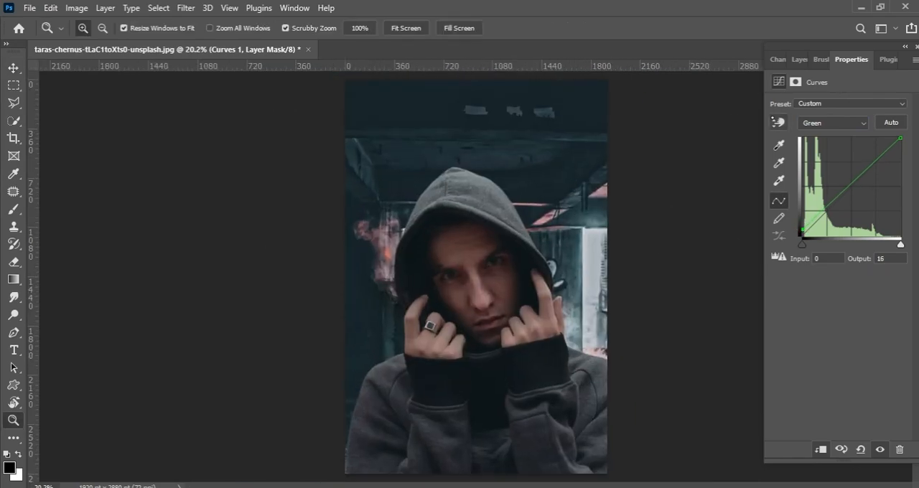
# Add a clipped Brightness/Contrast adjustment above the Curves layer and lower its brightness to darken the man.
pyautogui.click(799, 60)
pyautogui.click(846, 448)
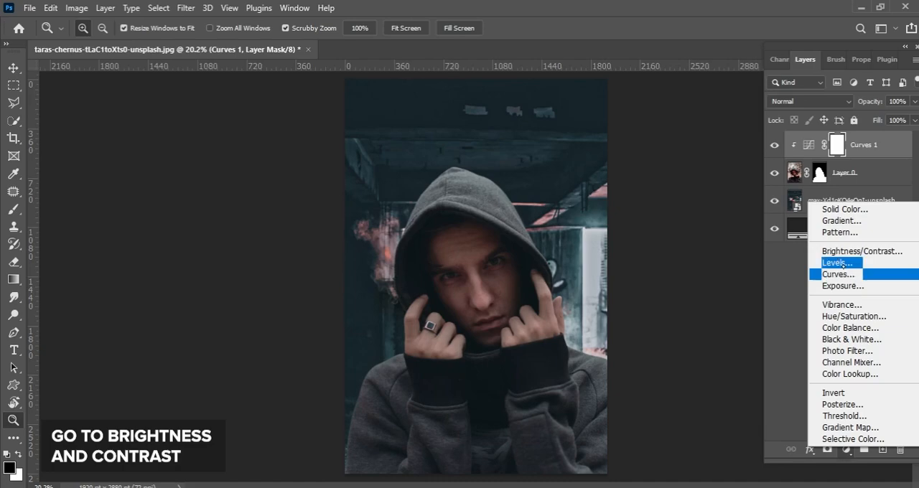
pyautogui.click(833, 250)
pyautogui.moveTo(837, 142); pyautogui.dragTo(813, 142)
pyautogui.click(804, 59)
# Rasterize the max-Xd1oKO4eQqI-unsplash background layer.
pyautogui.moveTo(559, 322); pyautogui.dragTo(589, 231)
pyautogui.keyDown('ctrl'); pyautogui.click(604, 240); pyautogui.keyUp('ctrl')
pyautogui.rightClick(824, 228)
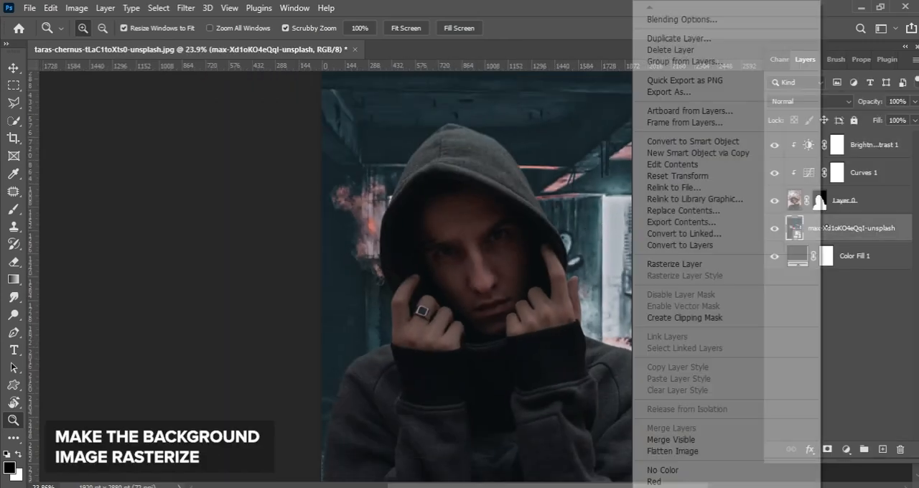
pyautogui.click(677, 263)
# Apply Lens Blur with radius 15 to the background image, and repeat the same filter once more.
pyautogui.click(186, 8)
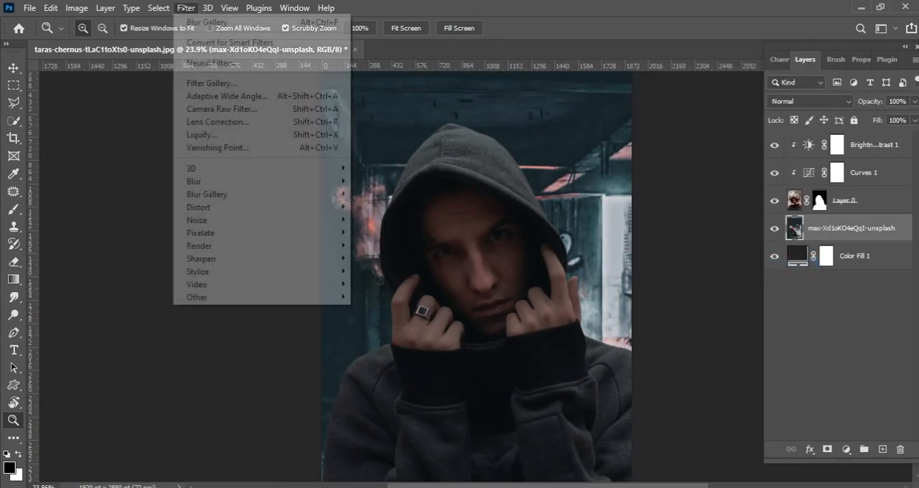
pyautogui.moveTo(306, 186)
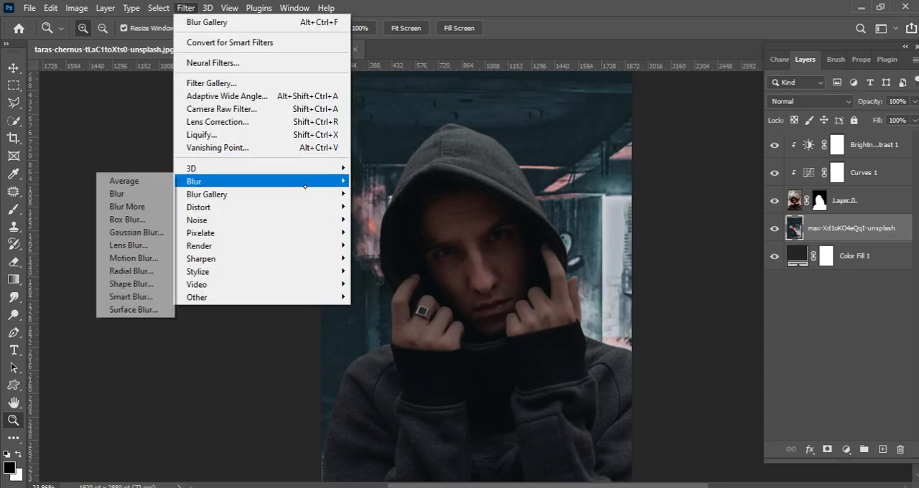
pyautogui.click(128, 245)
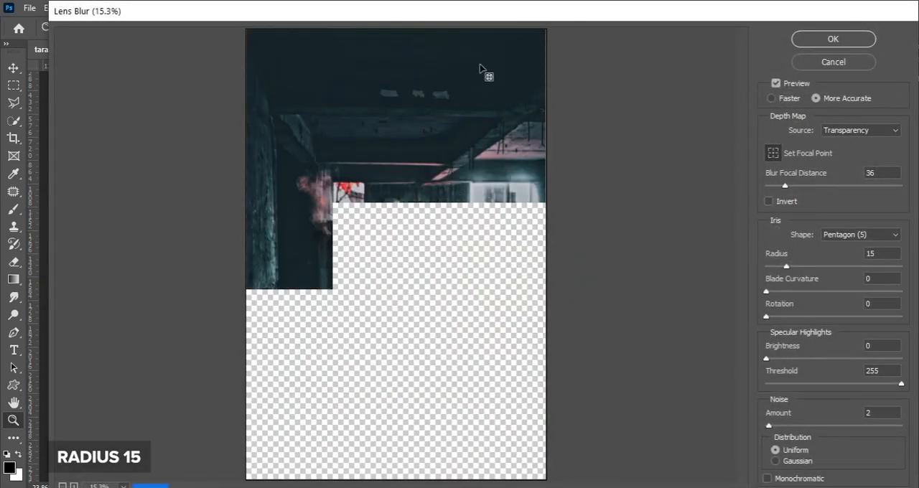
pyautogui.hotkey('ctrl', '+')
pyautogui.hotkey('ctrl', '+')
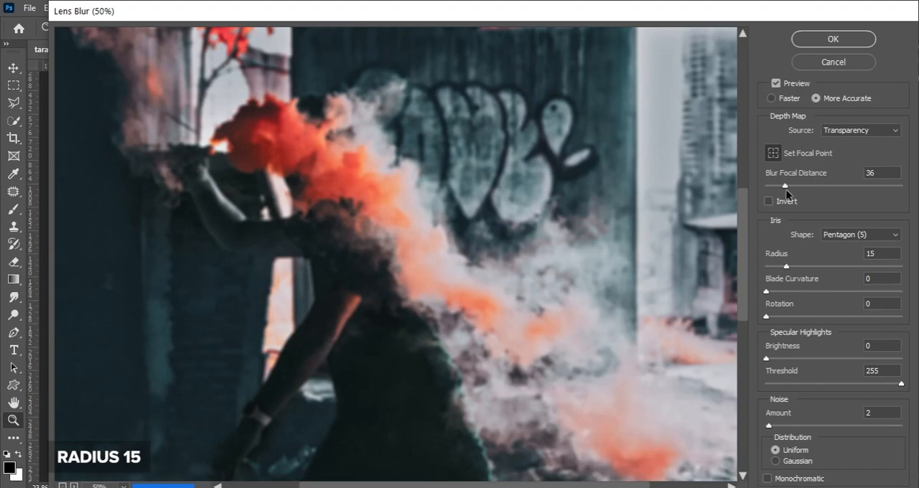
pyautogui.click(800, 40)
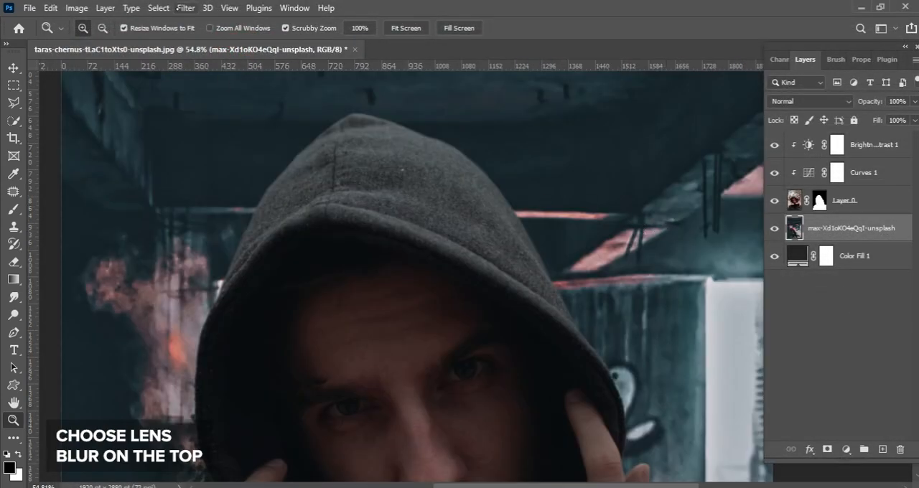
pyautogui.click(185, 8)
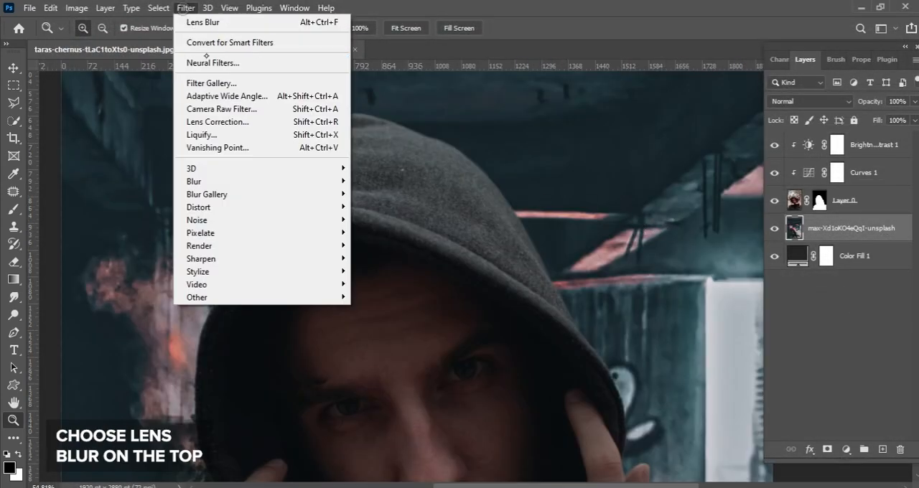
pyautogui.click(219, 22)
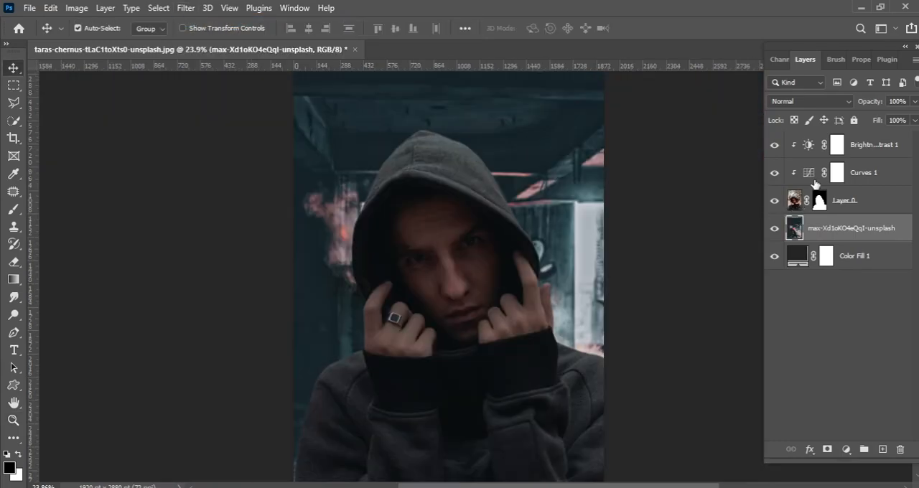
# Reopen the clipped Curves adjustment and set its black-point output to 32 in the Blue channel and 16 in the Green channel.
pyautogui.doubleClick(810, 174)
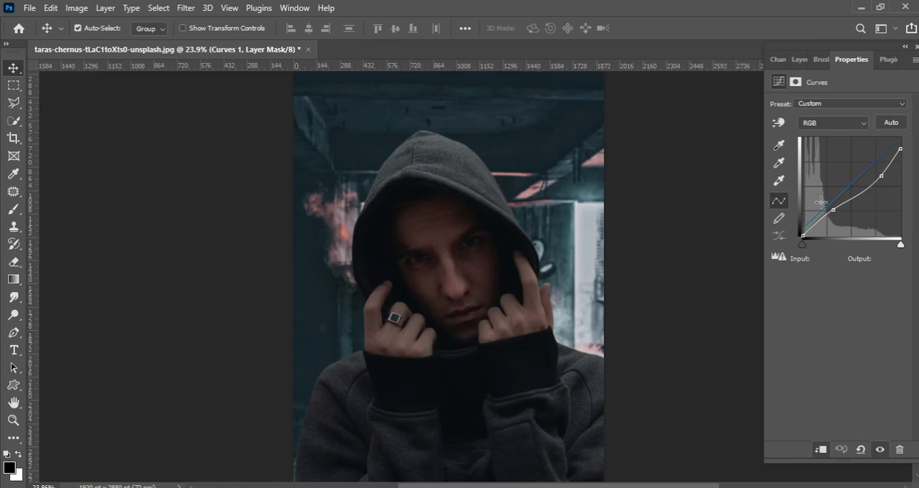
pyautogui.click(825, 123)
pyautogui.click(822, 154)
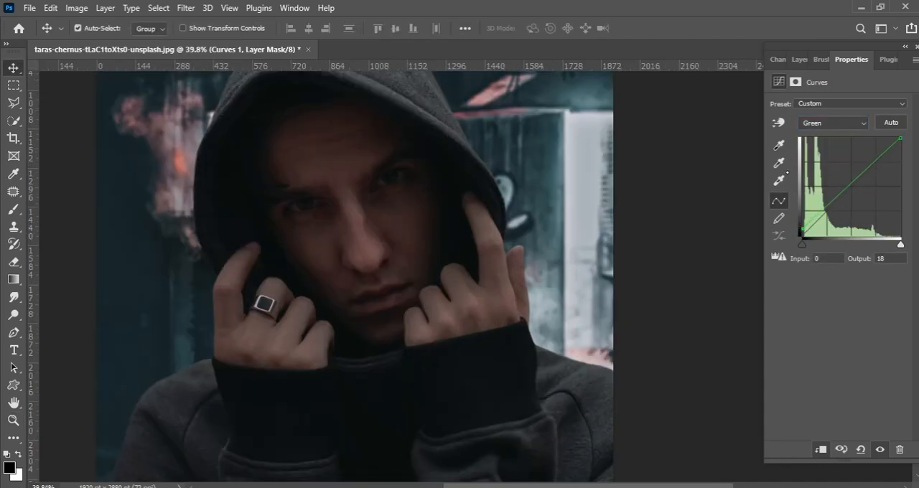
pyautogui.click(833, 123)
pyautogui.click(822, 168)
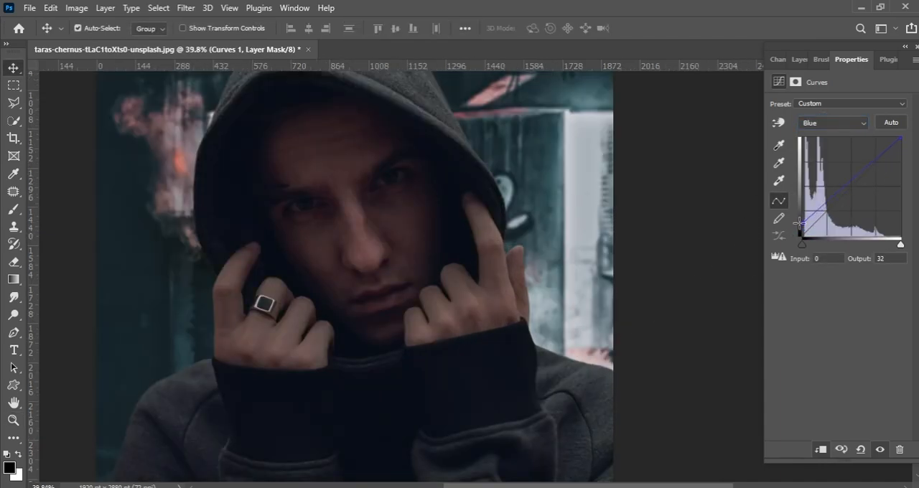
pyautogui.click(833, 123)
pyautogui.click(822, 154)
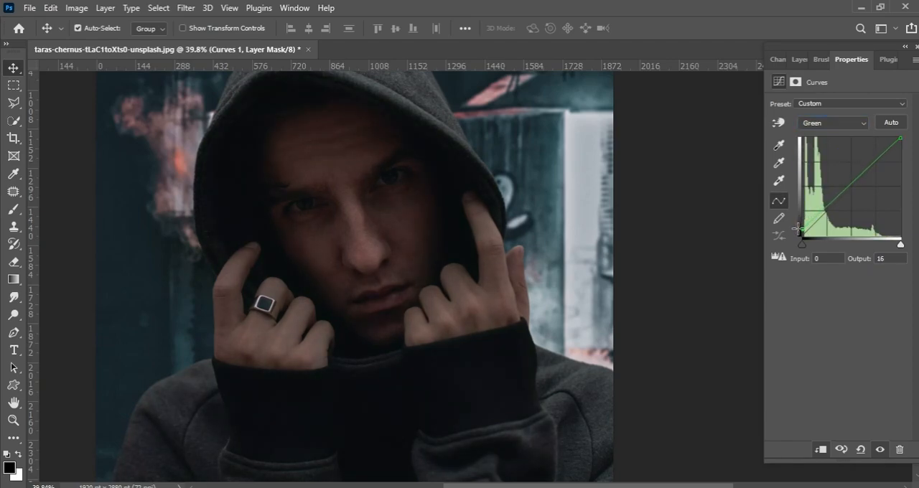
# Add a blank layer on top of the stack and set the brush's foreground colour to bright blue.
pyautogui.press('z')
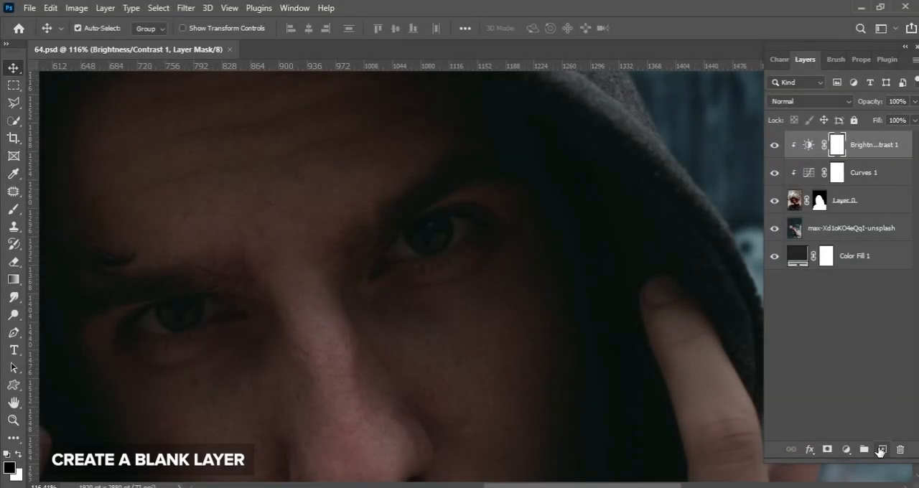
pyautogui.click(881, 450)
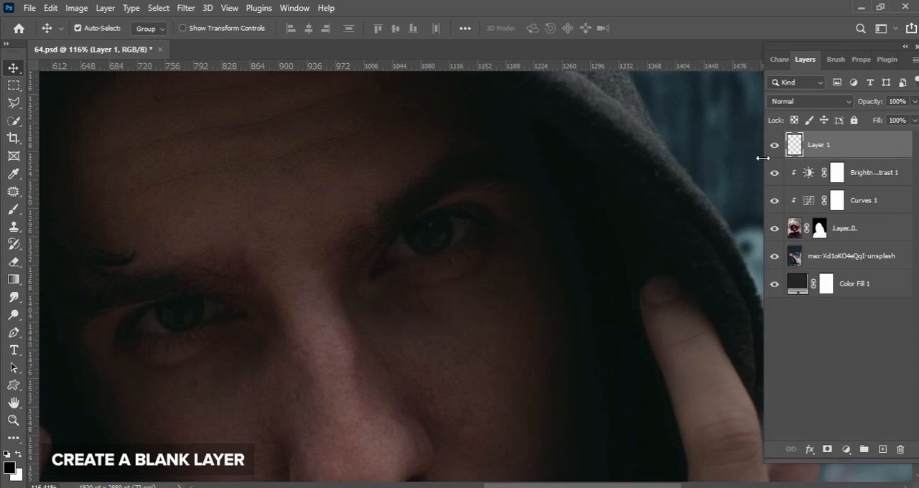
pyautogui.press('b')
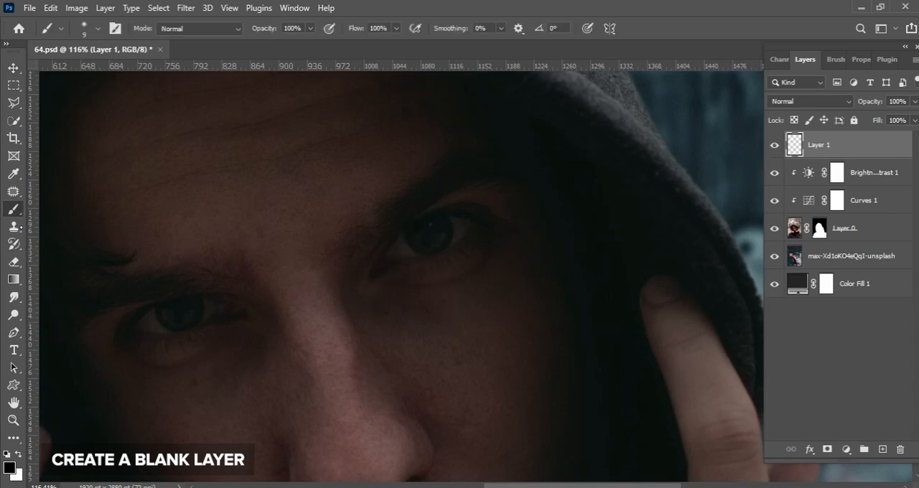
pyautogui.click(12, 467)
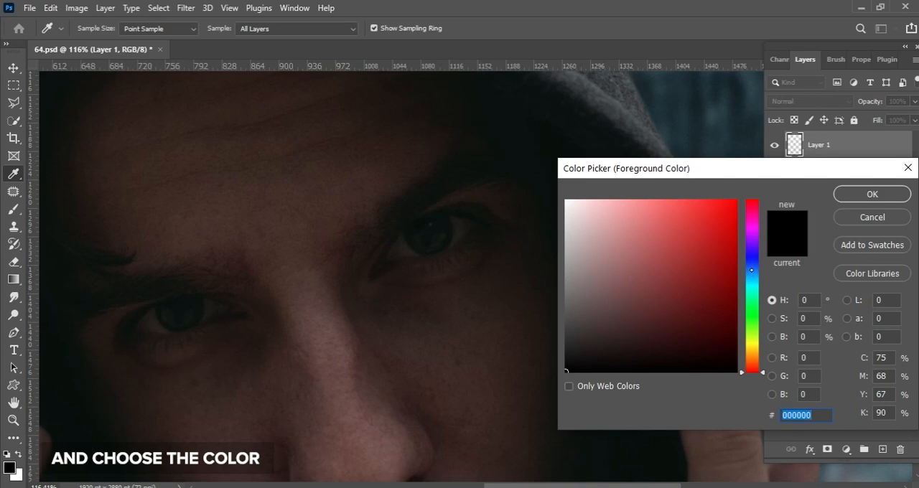
pyautogui.moveTo(754, 277); pyautogui.dragTo(754, 274)
pyautogui.click(733, 223)
pyautogui.click(855, 197)
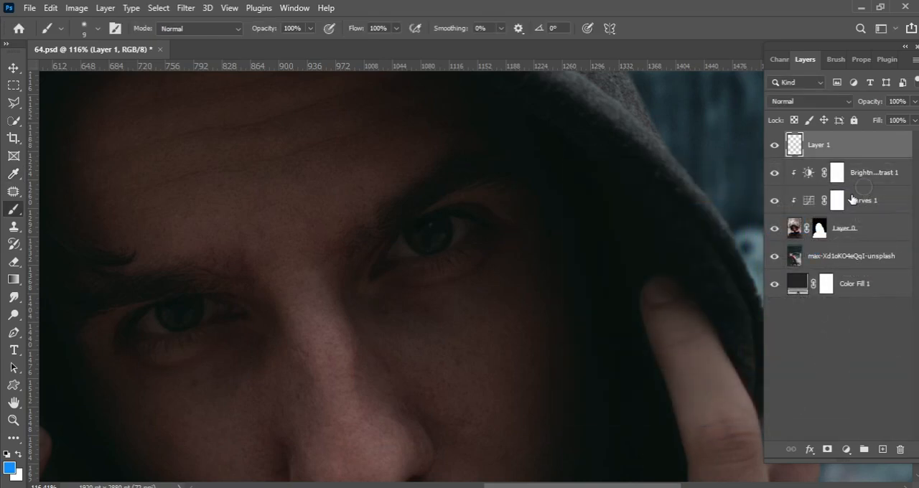
# Stamp a blue dot over the iris of the man's left eye with a 60 px hard round brush at 100% hardness.
pyautogui.press(']')
pyautogui.press(']')
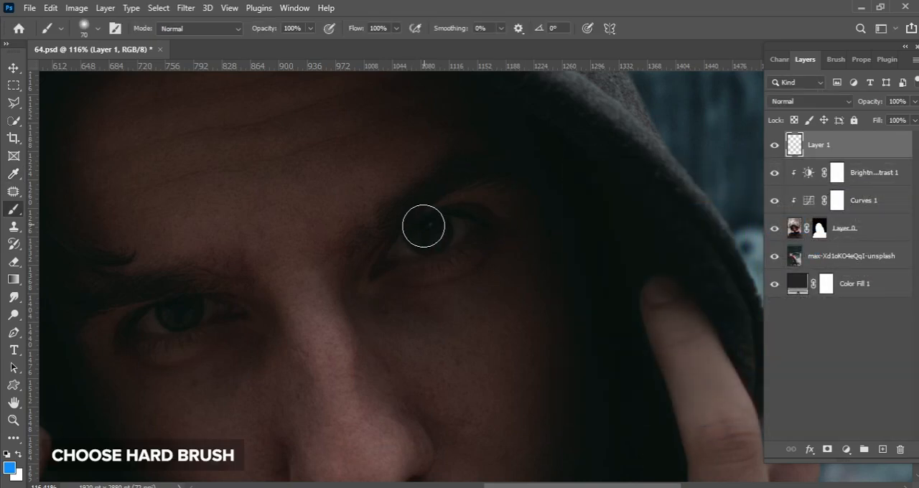
pyautogui.rightClick(394, 181)
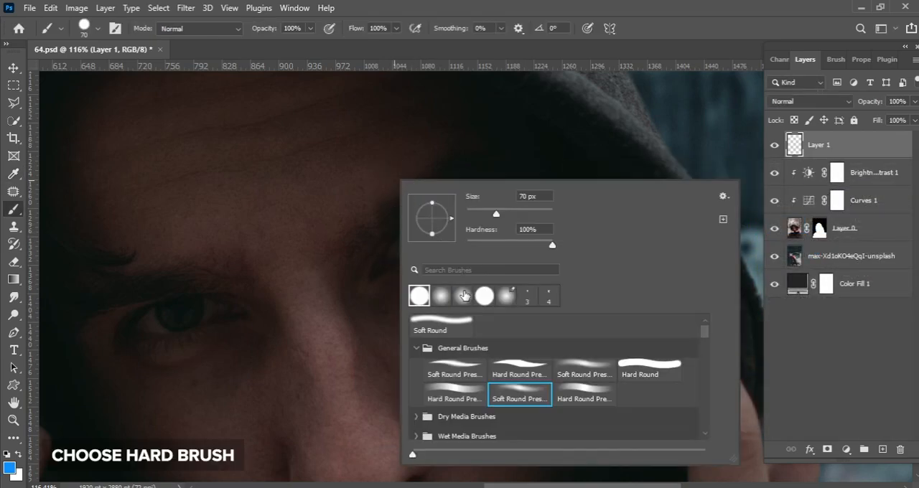
pyautogui.click(359, 258)
pyautogui.click(431, 232)
pyautogui.hotkey('ctrl', 'z')
pyautogui.click(428, 229)
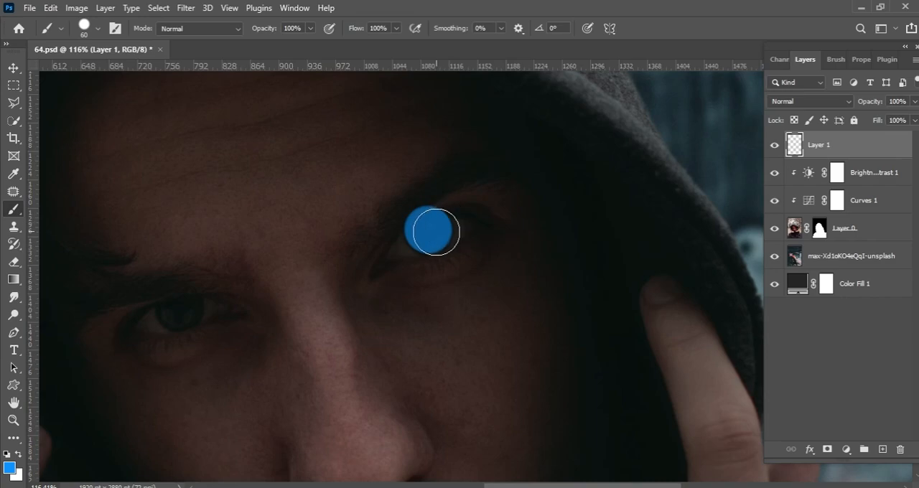
# Position the blue dot on the iris and erase most of it with a hard eraser, leaving a thin crescent along the iris's lower edge.
pyautogui.press('v')
pyautogui.keyDown('alt'); pyautogui.scroll(3, 431, 233); pyautogui.keyUp('alt')
pyautogui.moveTo(429, 238)
pyautogui.mouseDown()
pyautogui.moveTo(437, 195)
pyautogui.moveTo(428, 208)
pyautogui.moveTo(441, 209)
pyautogui.moveTo(413, 200)
pyautogui.moveTo(444, 200)
pyautogui.mouseUp()
pyautogui.click(13, 262)
pyautogui.rightClick(435, 177)
pyautogui.click(458, 293)
pyautogui.hotkey('ctrl', 'z')
pyautogui.hotkey('ctrl', 'z')
pyautogui.moveTo(445, 231); pyautogui.dragTo(441, 232)
pyautogui.hotkey('ctrl', 'z')
pyautogui.moveTo(518, 204)
pyautogui.mouseDown()
pyautogui.moveTo(453, 184)
pyautogui.moveTo(538, 160)
pyautogui.mouseUp()
pyautogui.press('e')
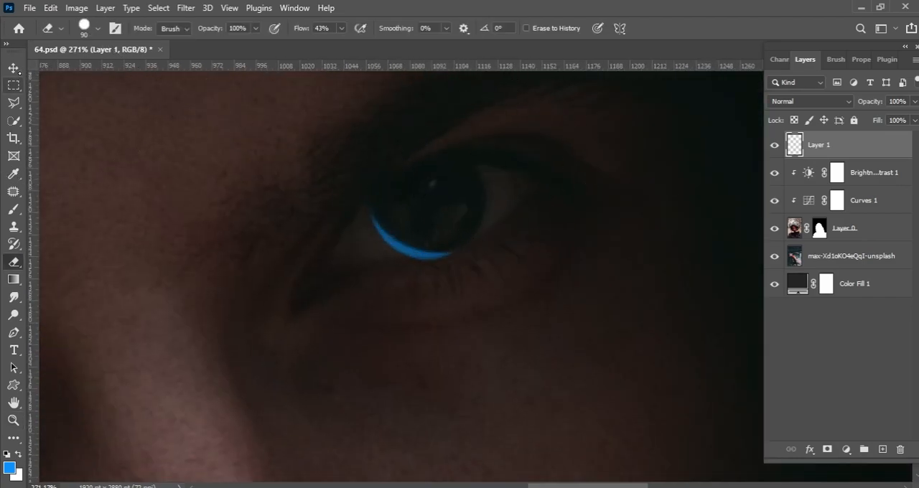
# Warp the blue crescent so that it follows the curve of the iris edge.
pyautogui.hotkey('ctrl', 't')
pyautogui.rightClick(446, 244)
pyautogui.click(468, 333)
pyautogui.moveTo(470, 219); pyautogui.dragTo(468, 205)
pyautogui.click(669, 28)
# Set the crescent layer's blend mode to Linear Dodge (Add).
pyautogui.hotkey('ctrl', 'space')
pyautogui.moveTo(530, 224); pyautogui.dragTo(466, 178)
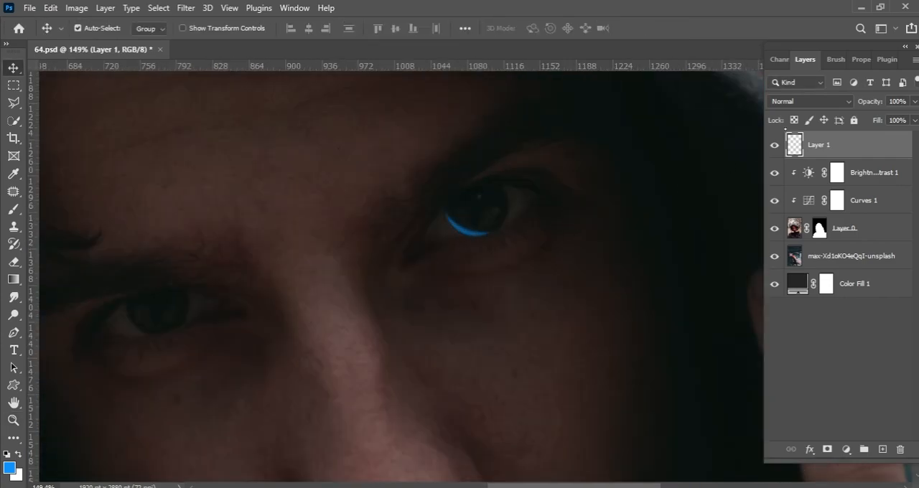
pyautogui.click(810, 101)
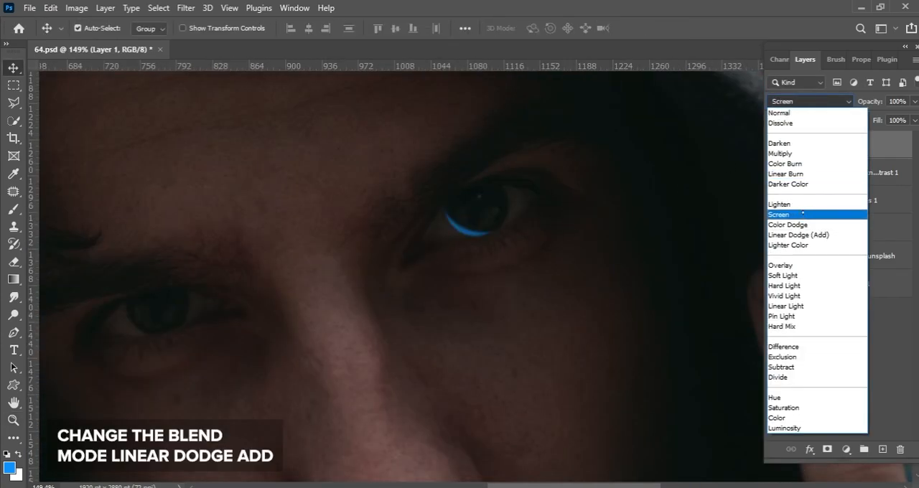
pyautogui.click(797, 227)
# Duplicate the blue crescent onto the man's right eye and transform the copy to sit on that iris.
pyautogui.moveTo(503, 234); pyautogui.dragTo(221, 321)
pyautogui.hotkey('ctrl', 'space')
pyautogui.moveTo(221, 321); pyautogui.dragTo(329, 281)
pyautogui.hotkey('ctrl', 't')
pyautogui.moveTo(388, 278); pyautogui.dragTo(435, 273)
pyautogui.press('Return')
# Warp the copied crescent to fit the edge of the right eye's iris.
pyautogui.hotkey('ctrl', 't')
pyautogui.rightClick(433, 273)
pyautogui.click(463, 111)
pyautogui.moveTo(441, 223); pyautogui.dragTo(438, 224)
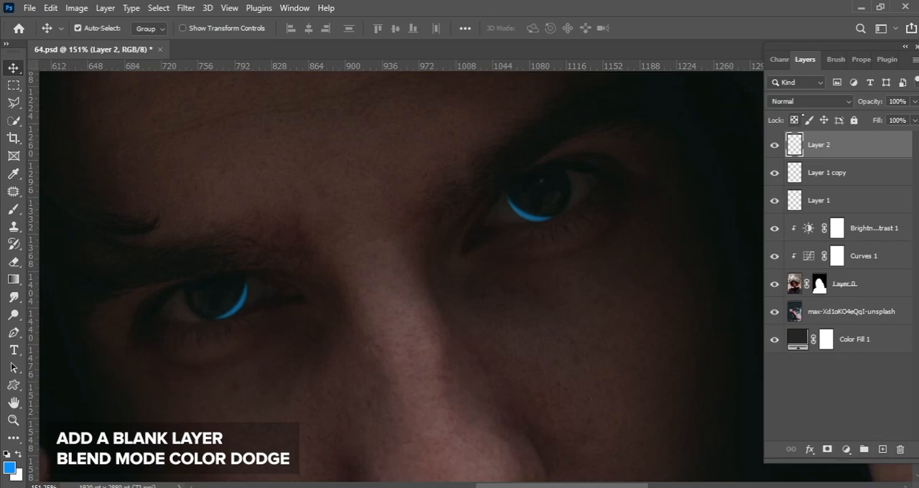
# Add a blank Color Dodge layer and paint a soft blue glow over both irises with a 60 px brush.
pyautogui.click(810, 102)
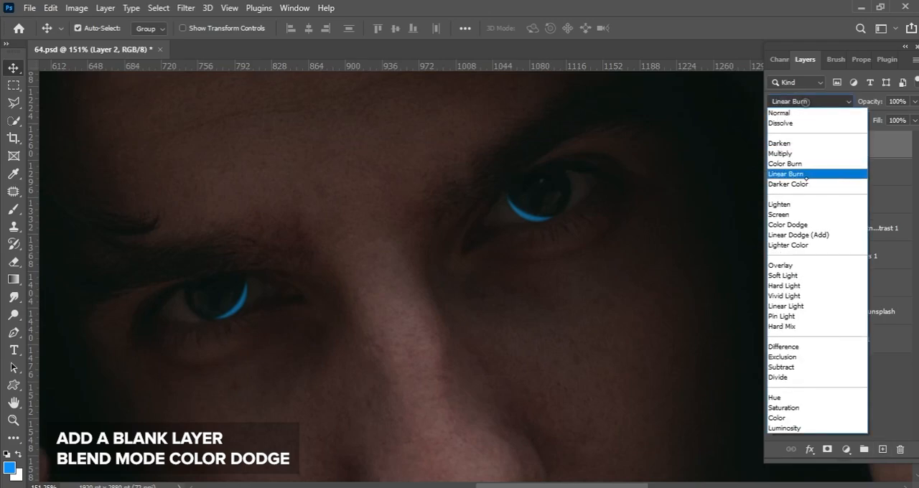
pyautogui.click(804, 225)
pyautogui.press('b')
pyautogui.moveTo(538, 212); pyautogui.dragTo(554, 201)
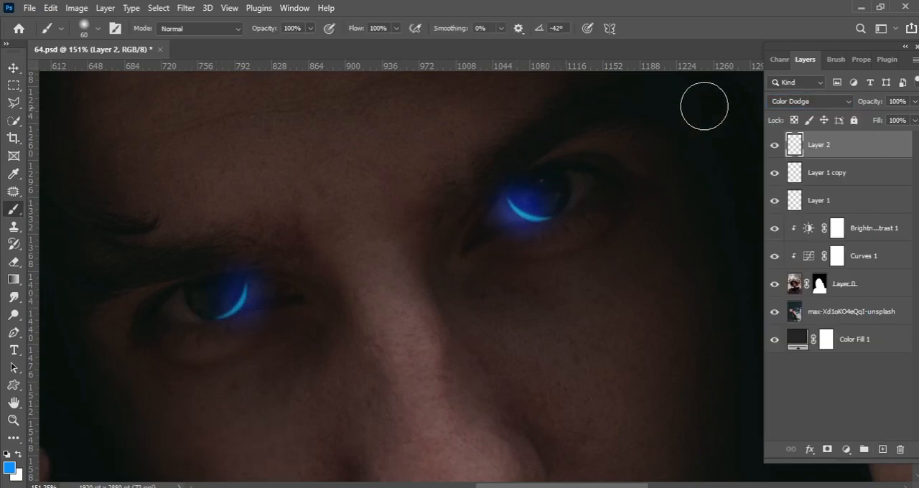
# Set the glow layer's blend mode to Linear Dodge (Add) and adjust its colour to a deeper, softer blue.
pyautogui.click(809, 101)
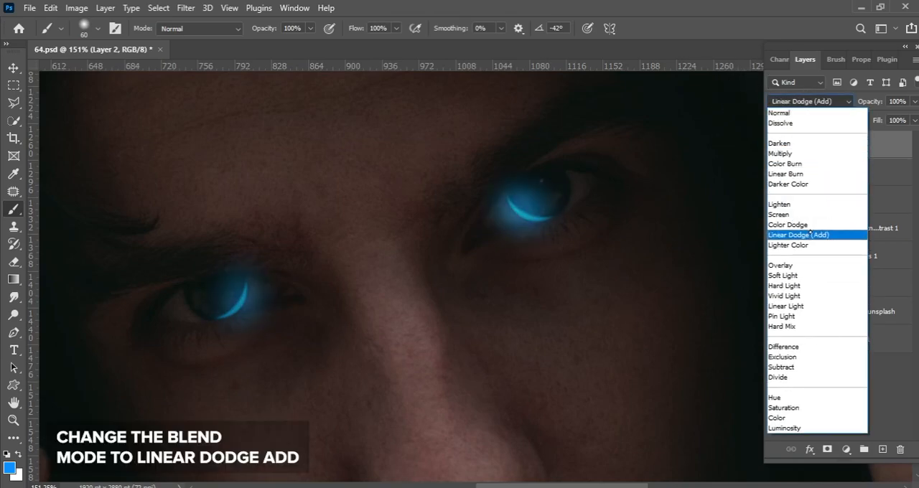
pyautogui.click(810, 235)
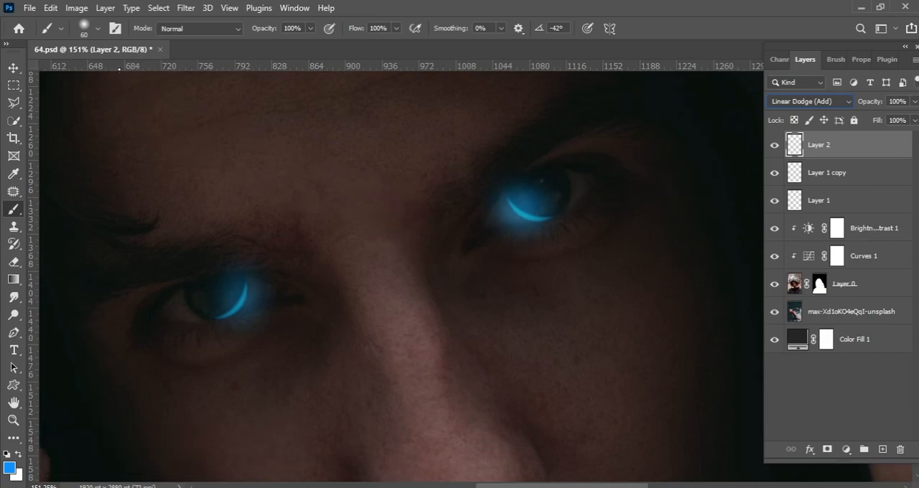
pyautogui.click(74, 9)
pyautogui.click(246, 114)
pyautogui.moveTo(705, 184); pyautogui.dragTo(680, 184)
pyautogui.moveTo(699, 151); pyautogui.dragTo(750, 151)
pyautogui.moveTo(677, 183); pyautogui.dragTo(666, 184)
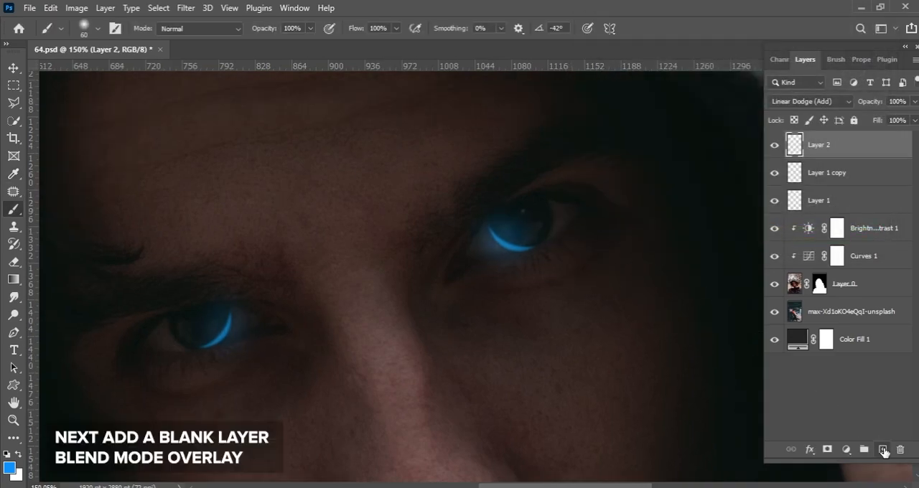
# Add a blank layer above the glow with its blend mode set to Overlay.
pyautogui.click(883, 451)
pyautogui.click(810, 102)
pyautogui.click(790, 263)
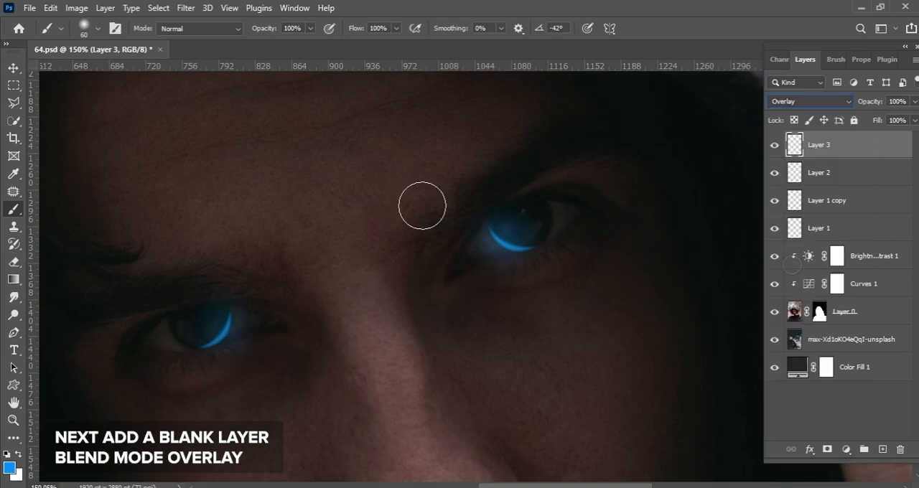
# Brighten the crescents in both eyes by painting softly over them in white with a 25 px brush.
pyautogui.press('x')
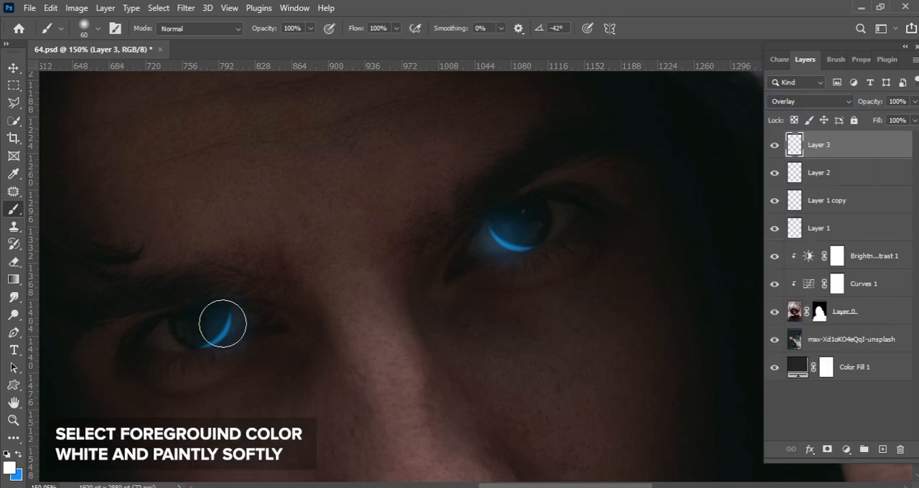
pyautogui.press('[')
pyautogui.press('[')
pyautogui.press('[')
pyautogui.press('[')
pyautogui.moveTo(491, 232); pyautogui.dragTo(530, 248)
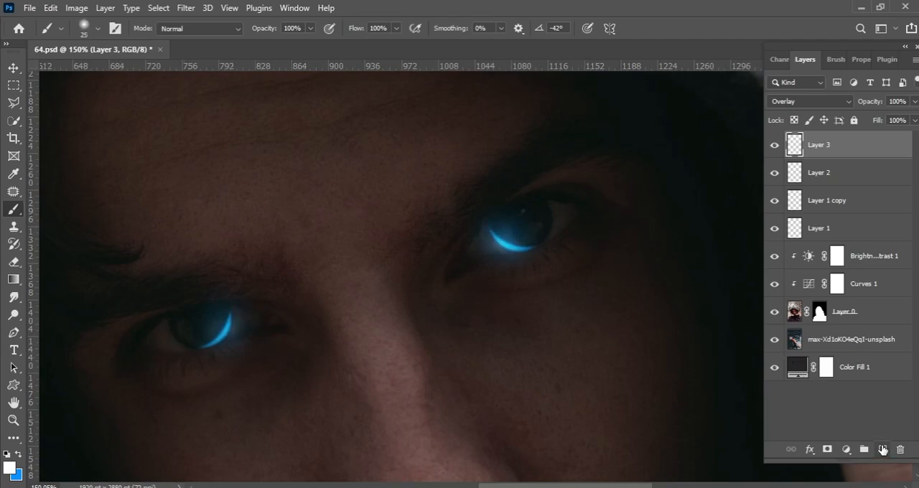
# Add another blank layer on top of the stack for the eyelid highlights.
pyautogui.click(884, 450)
pyautogui.scroll(5, 493, 237)
pyautogui.scroll(-3, 507, 214)
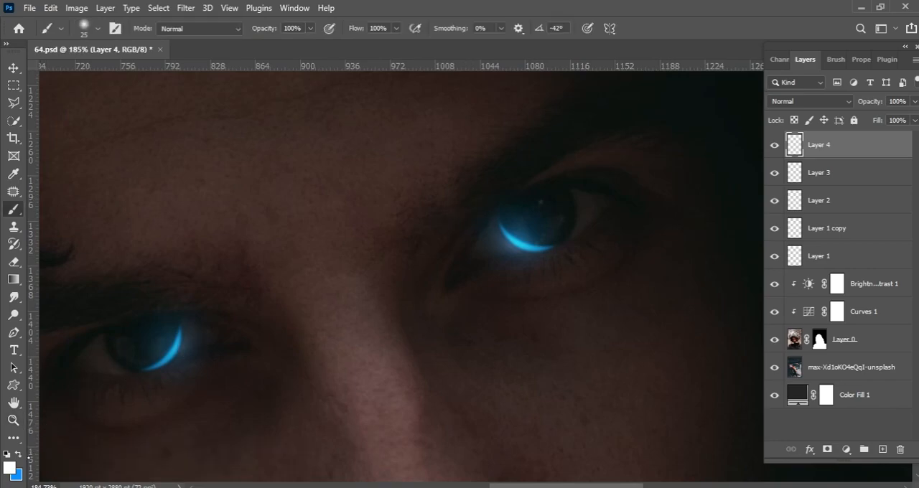
# Sample the crescent's blue as the foreground colour and reset the foreground colour to white.
pyautogui.click(12, 467)
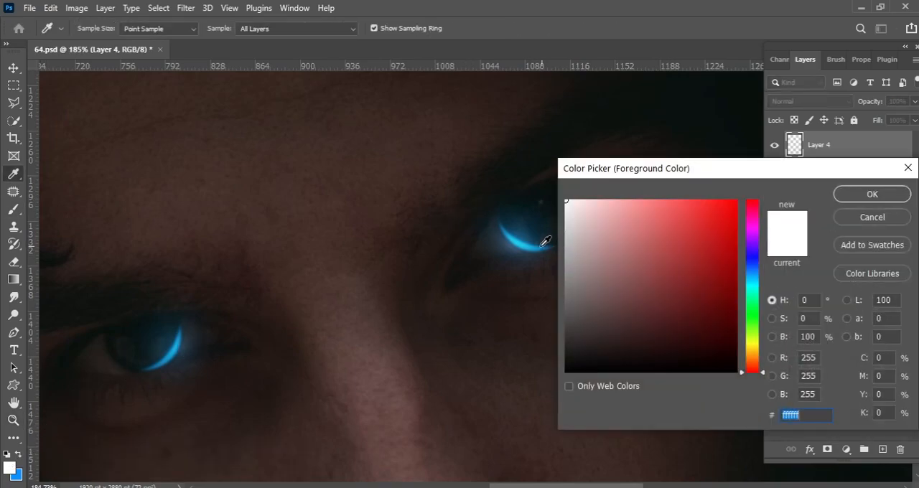
pyautogui.click(537, 249)
pyautogui.press('b')
pyautogui.press('Return')
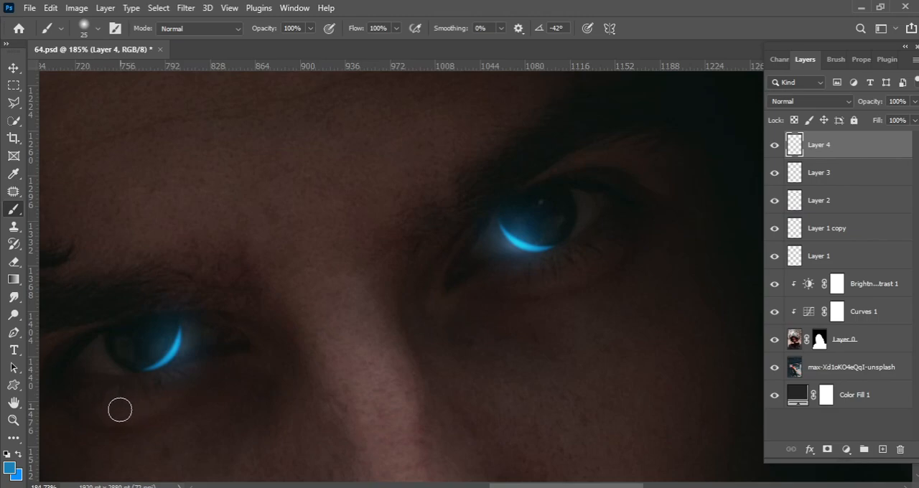
pyautogui.click(10, 468)
pyautogui.moveTo(577, 207); pyautogui.dragTo(540, 180)
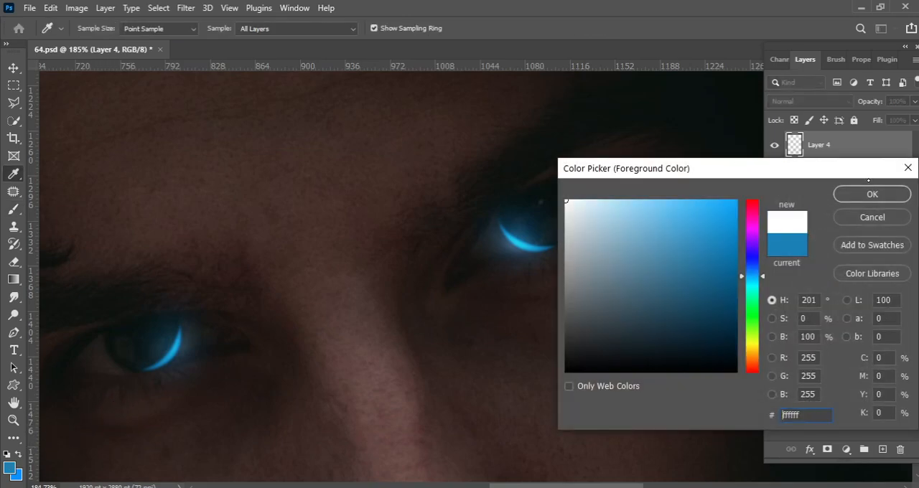
pyautogui.click(868, 194)
# Paint thin bright blue highlights along the eyelids and inner corner of the man's left eye with an 8 px brush.
pyautogui.moveTo(536, 215); pyautogui.dragTo(583, 201)
pyautogui.press('[')
pyautogui.press('[')
pyautogui.press('[')
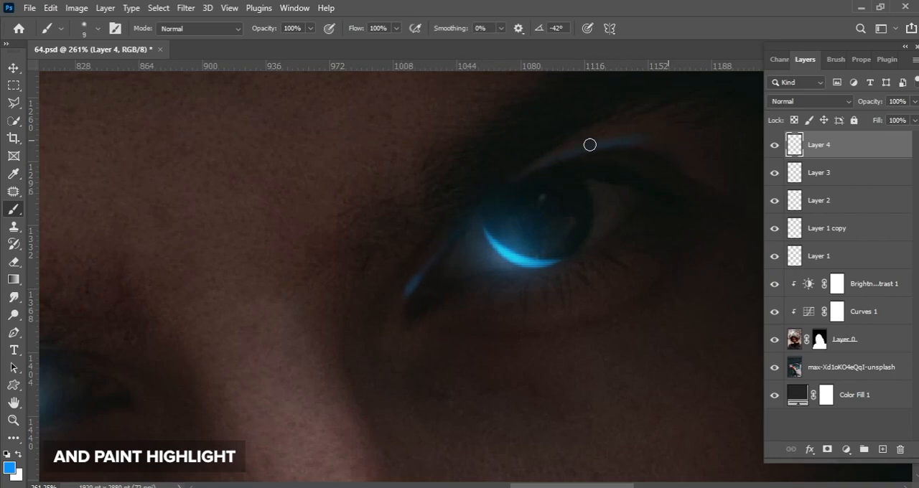
pyautogui.press(']')
pyautogui.moveTo(531, 266); pyautogui.dragTo(607, 241)
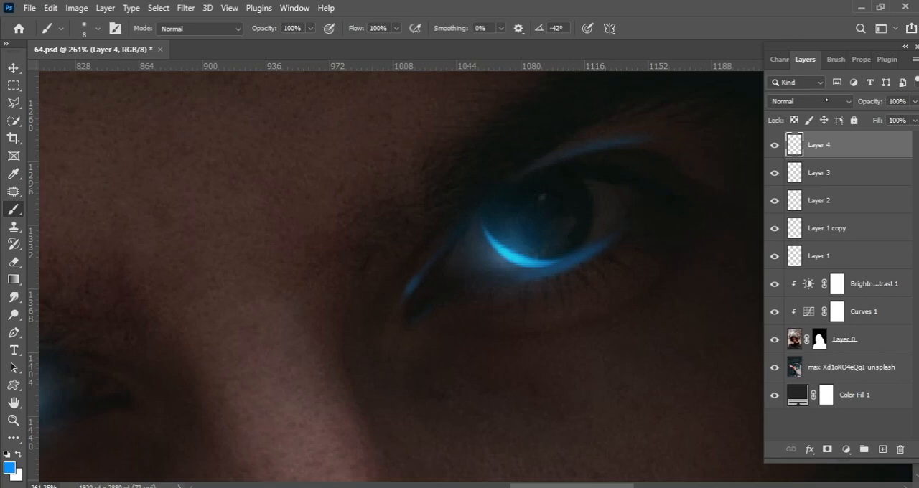
# Set the highlight layer's blend mode to Screen and extend the left eye's eyelid highlights with a 7 px brush.
pyautogui.click(809, 101)
pyautogui.click(804, 215)
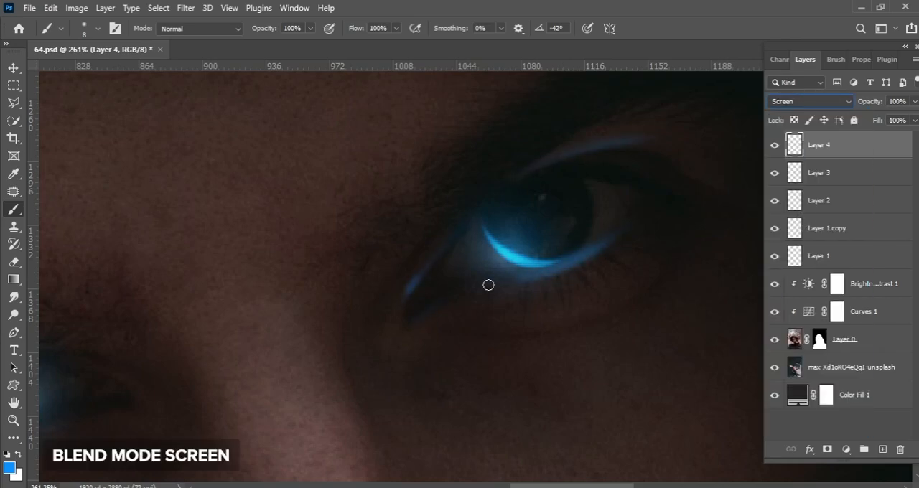
pyautogui.press('[')
pyautogui.moveTo(551, 270)
pyautogui.mouseDown()
pyautogui.moveTo(626, 226)
pyautogui.moveTo(572, 262)
pyautogui.mouseUp()
pyautogui.press('[')
pyautogui.press('[')
pyautogui.press('[')
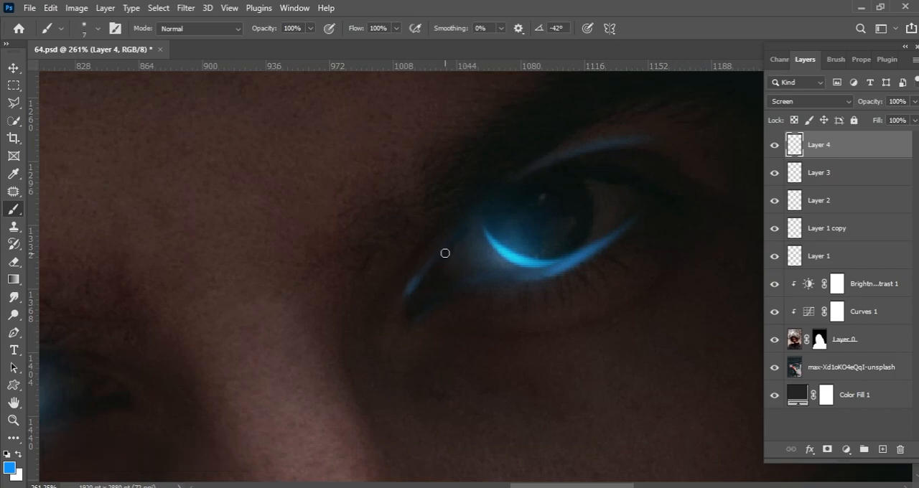
pyautogui.moveTo(544, 188)
pyautogui.mouseDown()
pyautogui.moveTo(476, 141)
pyautogui.moveTo(517, 147)
pyautogui.mouseUp()
# Soften and thin out the blue highlights around the man's left eye with the Eraser.
pyautogui.press('e')
pyautogui.moveTo(628, 163); pyautogui.dragTo(639, 162)
pyautogui.moveTo(568, 162); pyautogui.dragTo(578, 164)
pyautogui.moveTo(572, 228); pyautogui.dragTo(486, 275)
pyautogui.press(',')
pyautogui.moveTo(473, 165); pyautogui.dragTo(523, 133)
pyautogui.moveTo(421, 237); pyautogui.dragTo(414, 242)
pyautogui.moveTo(493, 272); pyautogui.dragTo(685, 242)
# Paint blue highlights along the lower and upper eyelids of the man's right eye with a 7 px brush.
pyautogui.click(14, 404)
pyautogui.click(48, 414)
pyautogui.moveTo(124, 270); pyautogui.dragTo(46, 194)
pyautogui.click(8, 207)
pyautogui.moveTo(312, 261); pyautogui.dragTo(352, 150)
pyautogui.moveTo(356, 200)
pyautogui.mouseDown()
pyautogui.moveTo(415, 206)
pyautogui.moveTo(465, 238)
pyautogui.mouseUp()
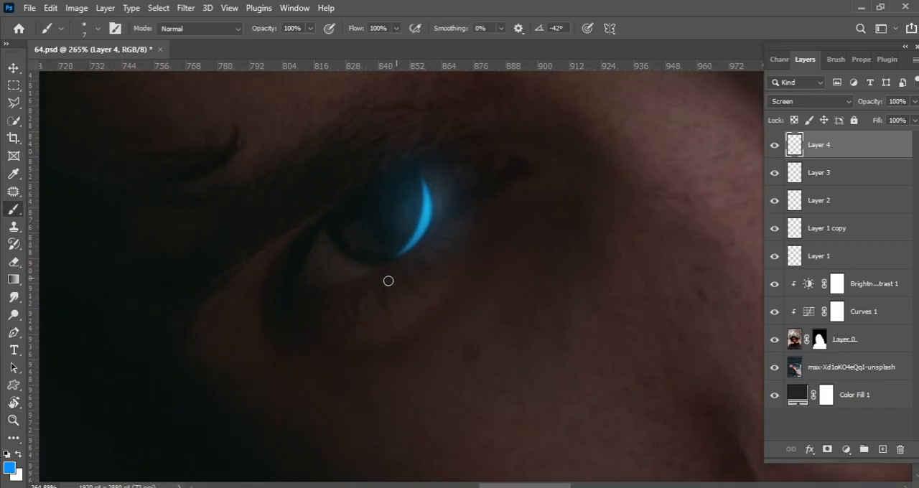
pyautogui.moveTo(369, 281); pyautogui.dragTo(468, 219)
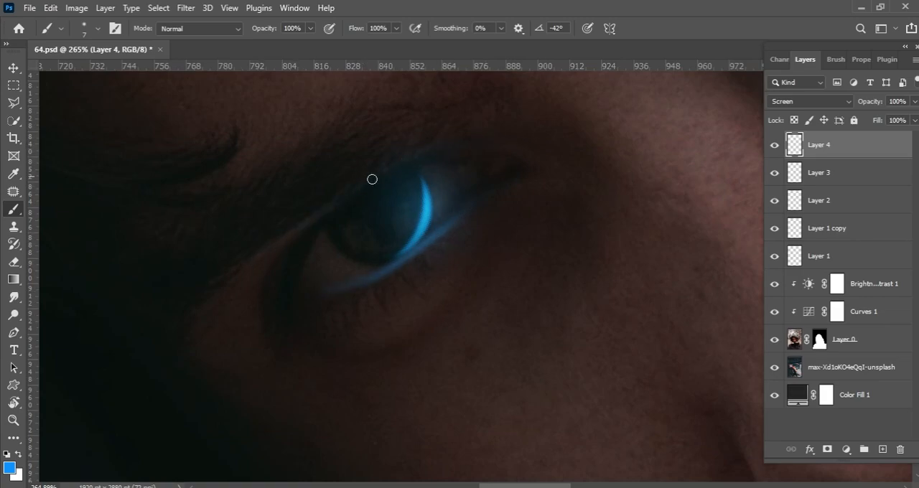
pyautogui.moveTo(385, 274); pyautogui.dragTo(430, 227)
# Fade the ends of the right eye's eyelid highlights with a 60 px soft eraser.
pyautogui.press('e')
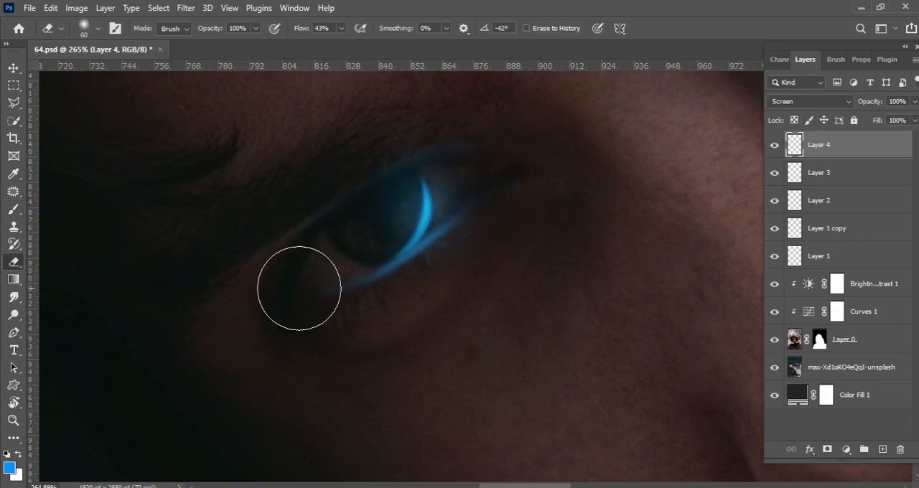
pyautogui.moveTo(392, 344); pyautogui.dragTo(460, 227)
pyautogui.moveTo(308, 305); pyautogui.dragTo(379, 297)
pyautogui.moveTo(512, 110); pyautogui.dragTo(247, 333)
pyautogui.moveTo(248, 333); pyautogui.dragTo(283, 330)
# Paint further blue highlights along the inner corner and lower eyelid of the man's left eye.
pyautogui.press('b')
pyautogui.moveTo(400, 228)
pyautogui.mouseDown()
pyautogui.moveTo(508, 150)
pyautogui.moveTo(496, 127)
pyautogui.moveTo(496, 145)
pyautogui.mouseUp()
pyautogui.hotkey('ctrl', 'z')
pyautogui.hotkey('ctrl', 'z')
pyautogui.moveTo(372, 221)
pyautogui.mouseDown()
pyautogui.moveTo(355, 347)
pyautogui.moveTo(375, 231)
pyautogui.mouseUp()
pyautogui.moveTo(479, 165); pyautogui.dragTo(420, 205)
pyautogui.press('e')
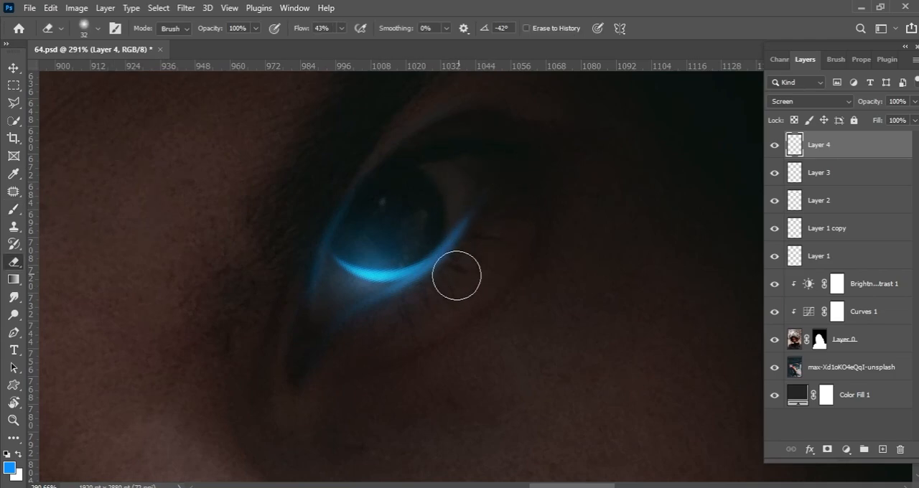
# Paint soft blue light reflections down both sides of the nose bridge with a 25 px brush.
pyautogui.scroll(-5, 537, 164)
pyautogui.press('c')
pyautogui.moveTo(467, 237); pyautogui.dragTo(438, 231)
pyautogui.click(13, 67)
pyautogui.moveTo(453, 262)
pyautogui.mouseDown()
pyautogui.moveTo(517, 263)
pyautogui.moveTo(535, 244)
pyautogui.mouseUp()
pyautogui.press('z')
pyautogui.press('b')
pyautogui.press(']')
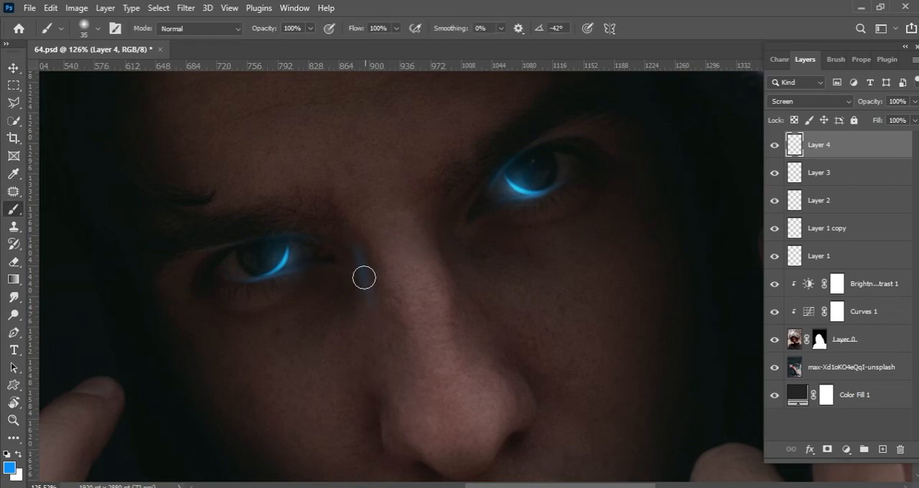
pyautogui.scroll(-4, 499, 217)
pyautogui.scroll(5, 522, 271)
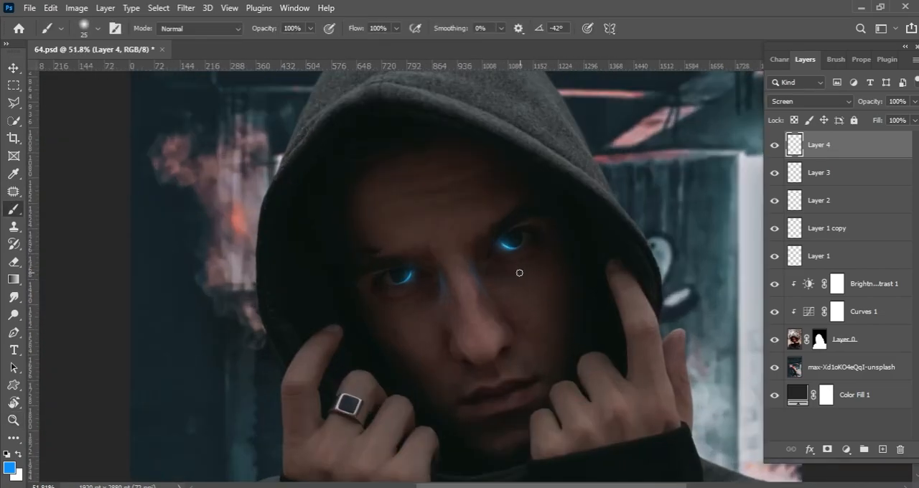
pyautogui.moveTo(453, 234); pyautogui.dragTo(468, 328)
pyautogui.moveTo(465, 260); pyautogui.dragTo(476, 309)
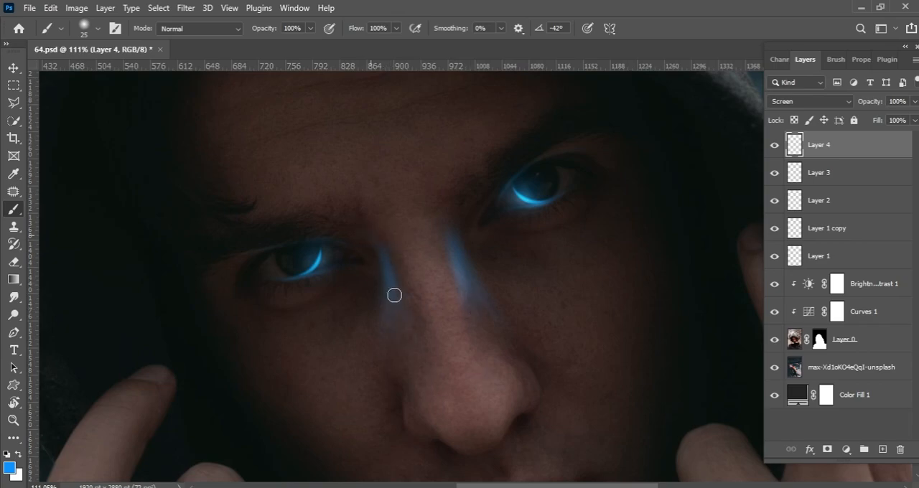
# Soften and thin out the blue reflections on the nose with a 70 px soft Eraser.
pyautogui.press('e')
pyautogui.press(']')
pyautogui.press(']')
pyautogui.press(']')
pyautogui.press(']')
pyautogui.press(']')
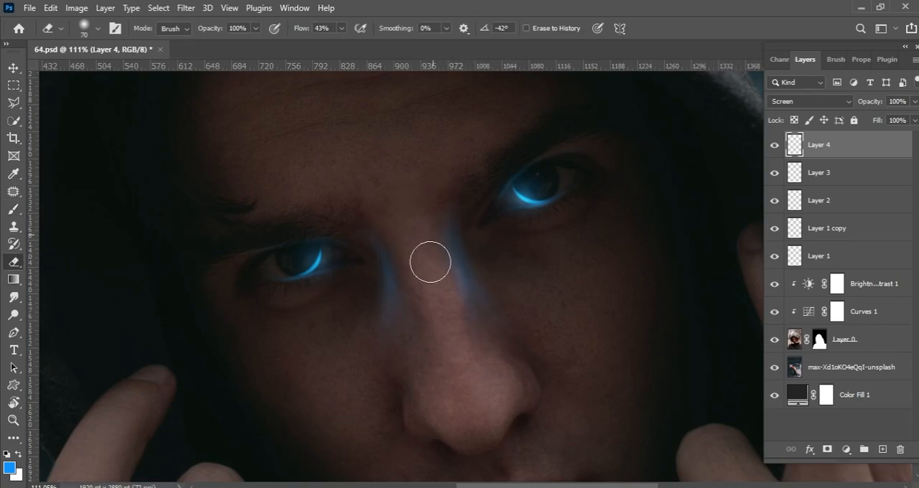
pyautogui.scroll(2, 446, 277)
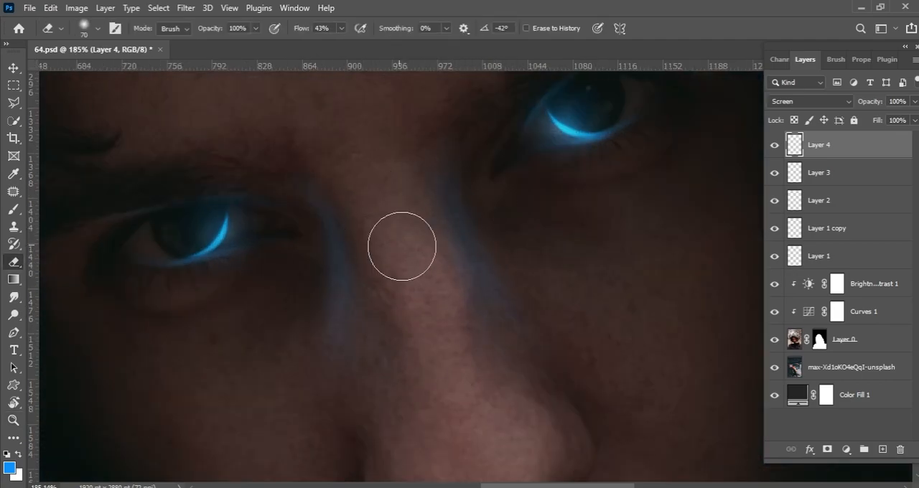
pyautogui.scroll(-6, 392, 249)
pyautogui.press('v')
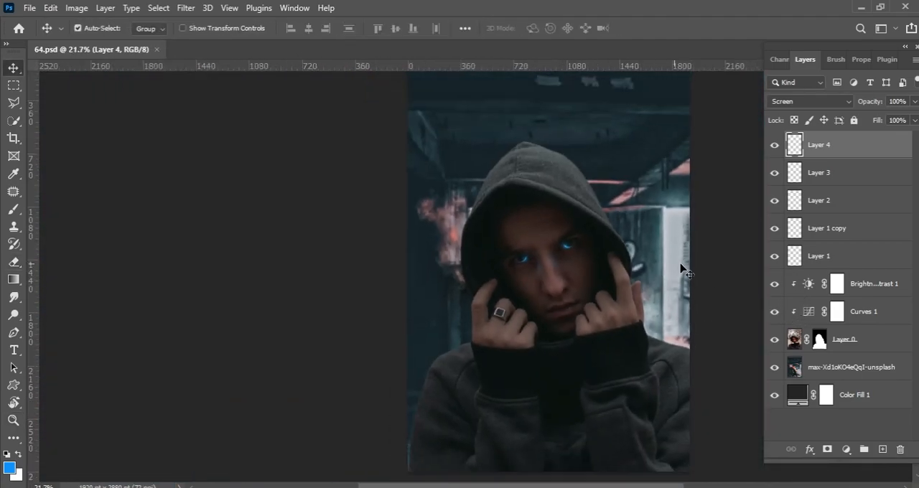
# Add a blank layer above the others and set the foreground colour to pale blue e3f9ff, based on the background highlights.
pyautogui.click(882, 449)
pyautogui.scroll(4, 579, 198)
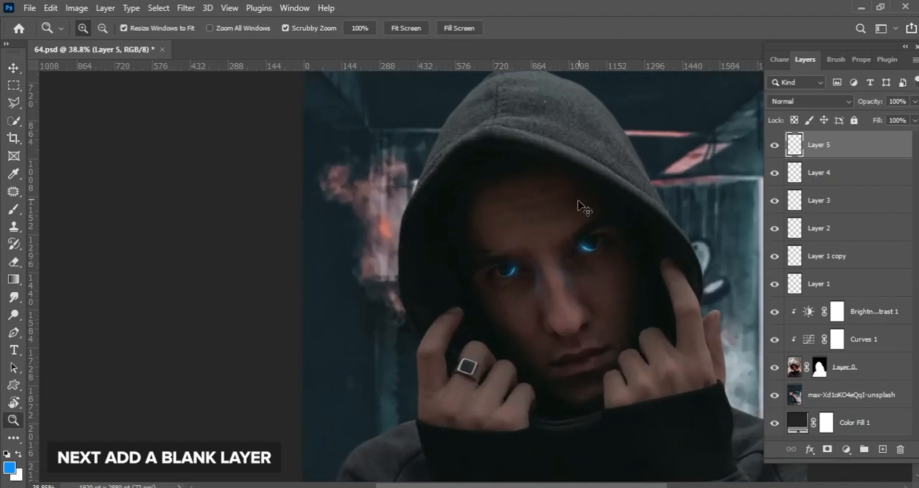
pyautogui.click(14, 209)
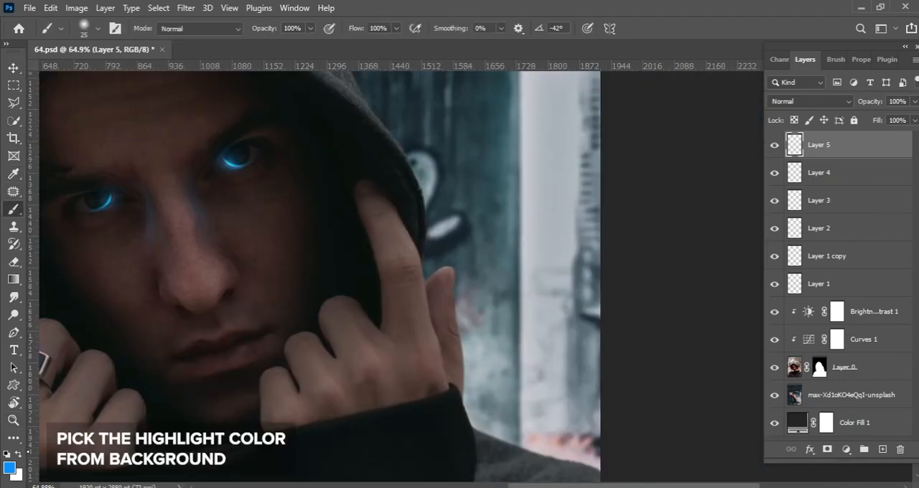
pyautogui.click(12, 468)
pyautogui.moveTo(521, 250); pyautogui.dragTo(542, 272)
pyautogui.moveTo(555, 156)
pyautogui.mouseDown()
pyautogui.moveTo(574, 113)
pyautogui.moveTo(554, 260)
pyautogui.moveTo(593, 204)
pyautogui.moveTo(583, 200)
pyautogui.mouseUp()
pyautogui.click(480, 341)
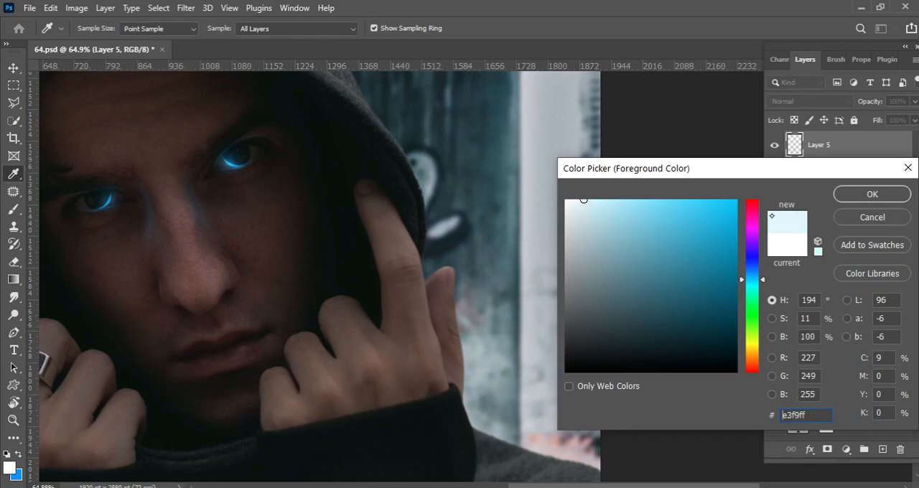
pyautogui.press('Return')
# Paint a pale rim highlight along the hood's outer edge facing the bright wall with a 15 px brush.
pyautogui.scroll(-4, 592, 413)
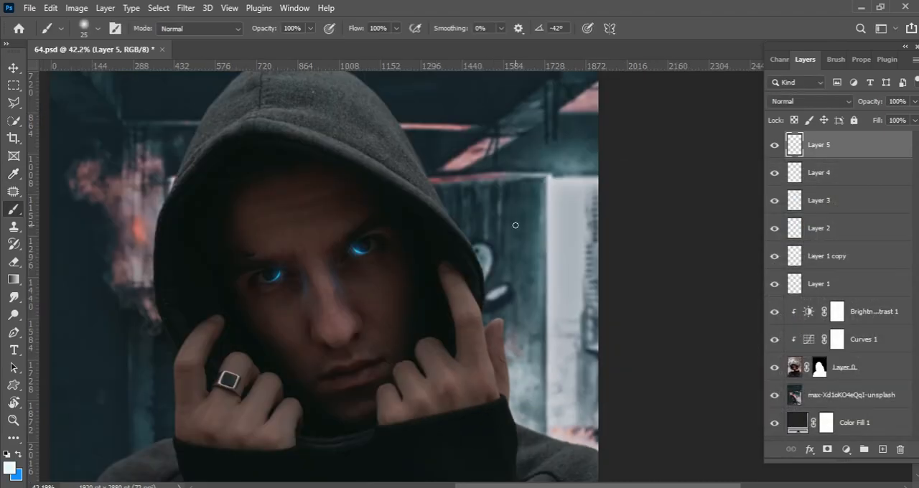
pyautogui.scroll(5, 446, 204)
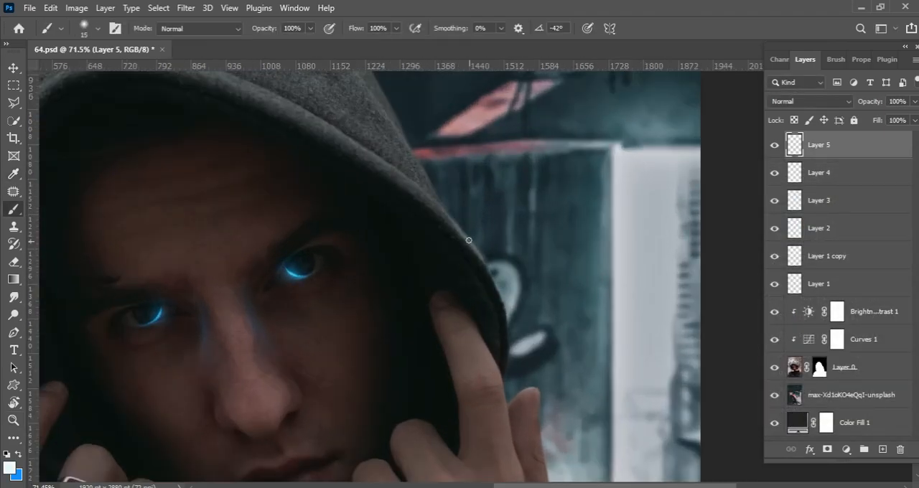
pyautogui.scroll(2, 496, 273)
pyautogui.moveTo(519, 302); pyautogui.dragTo(528, 232)
pyautogui.moveTo(423, 119); pyautogui.dragTo(483, 369)
pyautogui.moveTo(435, 264)
pyautogui.mouseDown()
pyautogui.moveTo(539, 363)
pyautogui.moveTo(470, 290)
pyautogui.moveTo(409, 248)
pyautogui.moveTo(499, 326)
pyautogui.mouseUp()
pyautogui.moveTo(395, 159); pyautogui.dragTo(491, 321)
pyautogui.moveTo(433, 224); pyautogui.dragTo(492, 324)
pyautogui.moveTo(388, 133); pyautogui.dragTo(437, 253)
pyautogui.moveTo(437, 253)
pyautogui.mouseDown()
pyautogui.moveTo(501, 369)
pyautogui.moveTo(444, 250)
pyautogui.mouseUp()
pyautogui.moveTo(403, 219)
pyautogui.mouseDown()
pyautogui.moveTo(442, 262)
pyautogui.moveTo(432, 256)
pyautogui.mouseUp()
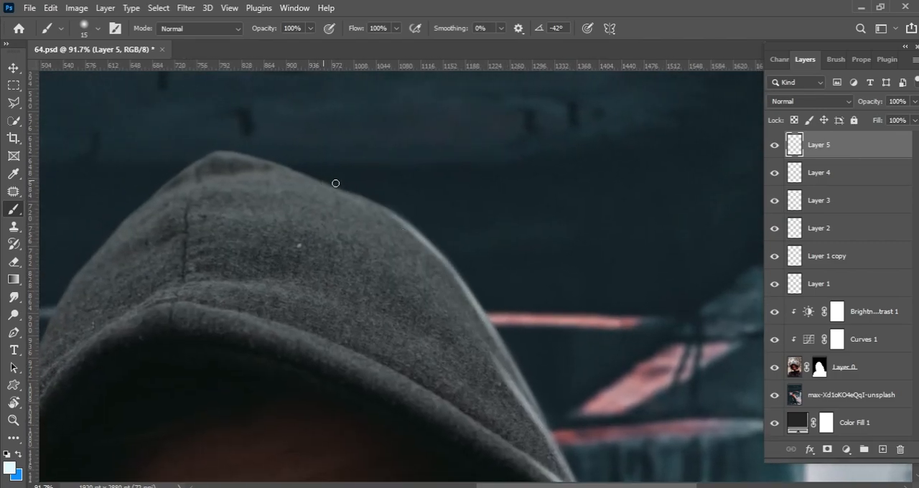
# Extend the pale rim highlight along the upper hood edge up to its peak with the 15 px brush.
pyautogui.scroll(-10, 453, 280)
pyautogui.press('r')
pyautogui.moveTo(345, 279)
pyautogui.mouseDown()
pyautogui.moveTo(361, 351)
pyautogui.moveTo(374, 340)
pyautogui.moveTo(239, 230)
pyautogui.mouseUp()
pyautogui.scroll(12, 373, 340)
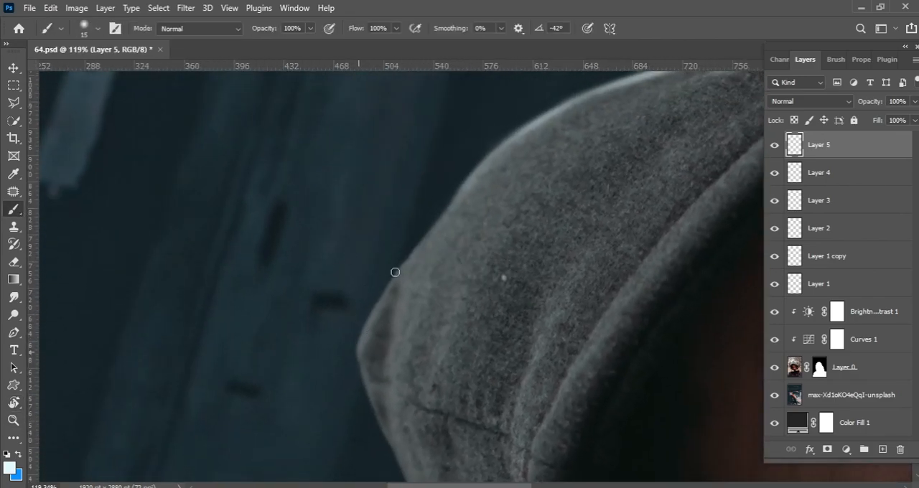
pyautogui.moveTo(359, 346); pyautogui.dragTo(402, 261)
pyautogui.moveTo(372, 308); pyautogui.dragTo(439, 226)
pyautogui.moveTo(396, 280); pyautogui.dragTo(478, 151)
pyautogui.moveTo(397, 353); pyautogui.dragTo(481, 168)
pyautogui.moveTo(451, 212); pyautogui.dragTo(352, 344)
pyautogui.moveTo(504, 241); pyautogui.dragTo(293, 306)
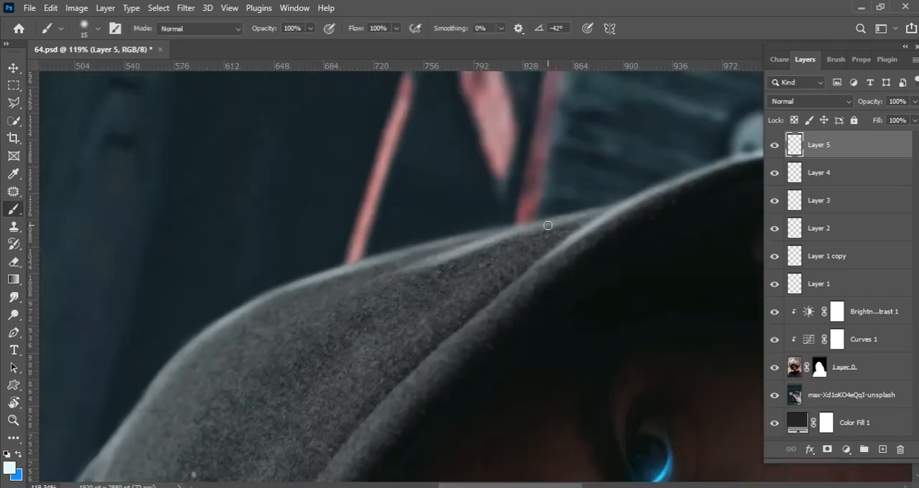
pyautogui.moveTo(461, 235); pyautogui.dragTo(568, 219)
pyautogui.hotkey('ctrl', 'z')
pyautogui.scroll(-5, 398, 292)
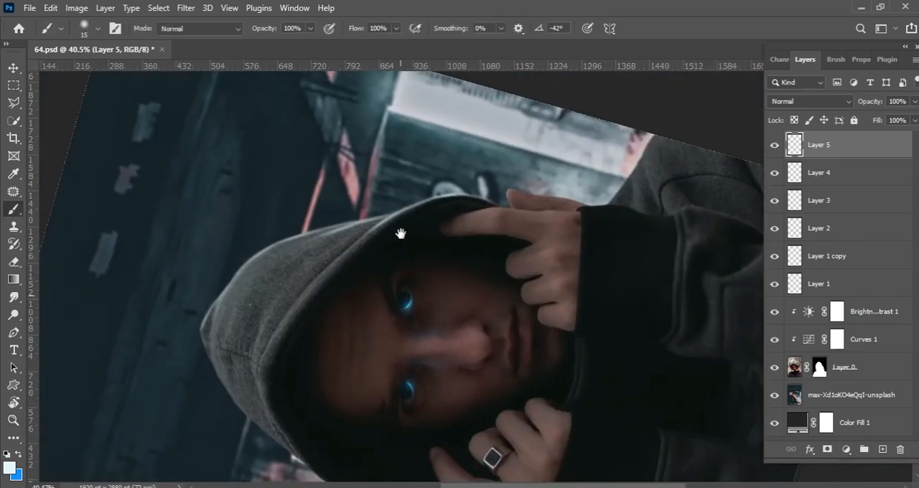
# Paint thin pale highlights along the raised index finger's outer edge and the thumb tip with a 9 to 10 px brush.
pyautogui.moveTo(398, 234); pyautogui.dragTo(452, 217)
pyautogui.scroll(4, 452, 217)
pyautogui.moveTo(437, 283); pyautogui.dragTo(273, 294)
pyautogui.moveTo(464, 238); pyautogui.dragTo(632, 244)
pyautogui.moveTo(402, 223); pyautogui.dragTo(291, 282)
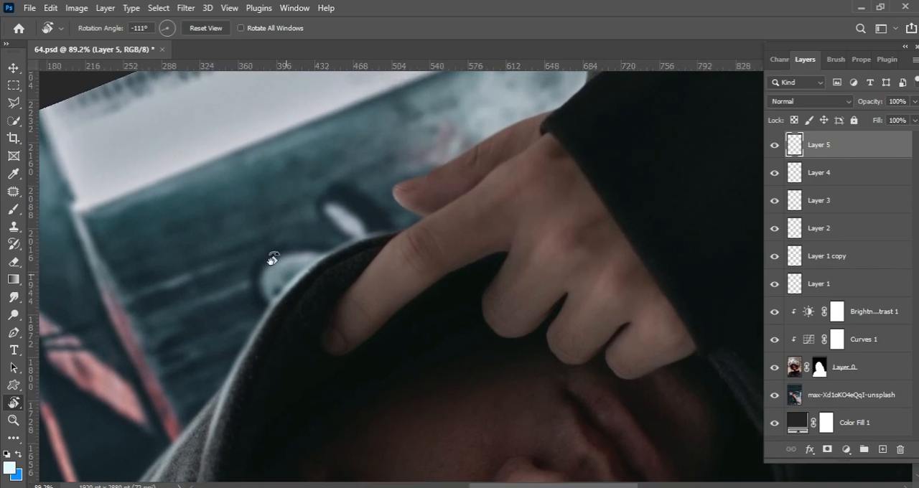
pyautogui.moveTo(346, 243); pyautogui.dragTo(402, 242)
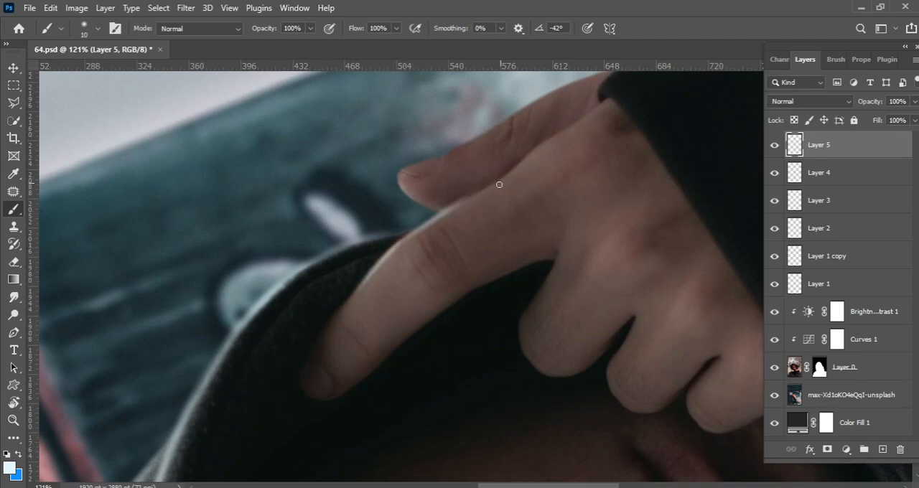
pyautogui.press(']')
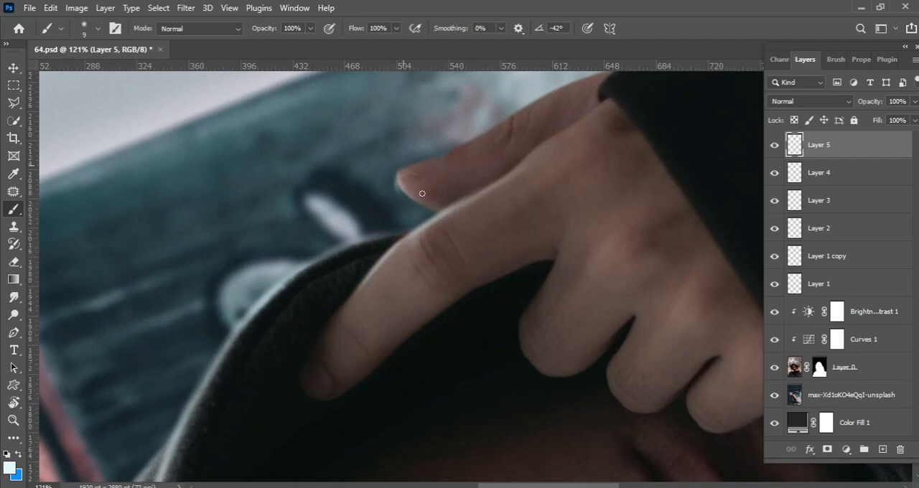
pyautogui.moveTo(414, 193); pyautogui.dragTo(388, 287)
pyautogui.moveTo(346, 277); pyautogui.dragTo(392, 277)
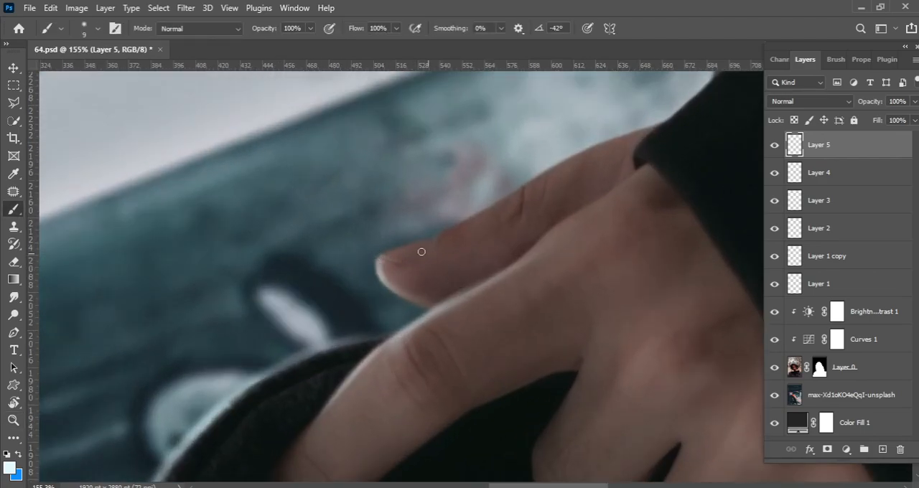
# Paint a thin pale highlight along the thumb's outer edge from the nail towards the cuff with an 8 px brush.
pyautogui.moveTo(531, 190); pyautogui.dragTo(447, 235)
pyautogui.moveTo(496, 208); pyautogui.dragTo(571, 158)
pyautogui.press('[')
pyautogui.press('[')
pyautogui.press('[')
pyautogui.moveTo(535, 193); pyautogui.dragTo(453, 277)
pyautogui.moveTo(525, 228); pyautogui.dragTo(484, 250)
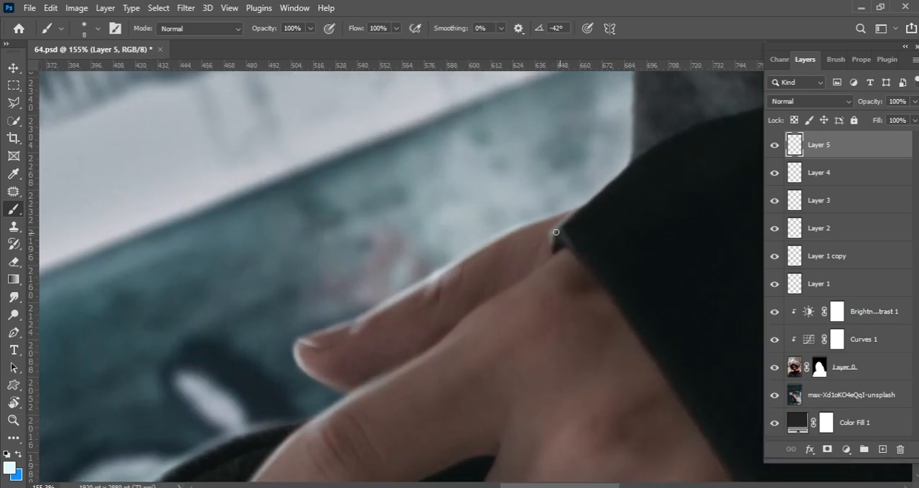
# Paint a pale rim highlight along the upper edge of the dark sleeve cuff with the 8 px brush.
pyautogui.moveTo(557, 241); pyautogui.dragTo(435, 345)
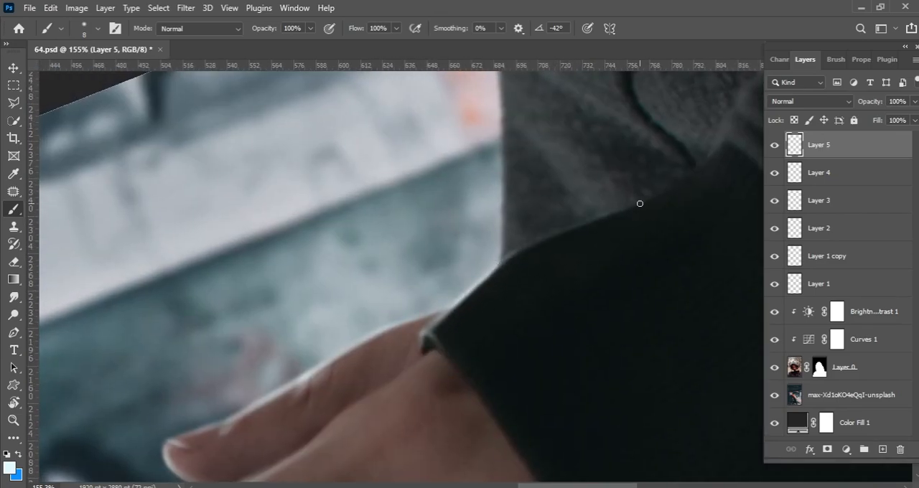
pyautogui.moveTo(632, 203); pyautogui.dragTo(476, 277)
pyautogui.moveTo(410, 311); pyautogui.dragTo(529, 236)
pyautogui.moveTo(532, 235); pyautogui.dragTo(618, 206)
pyautogui.scroll(-11, 416, 284)
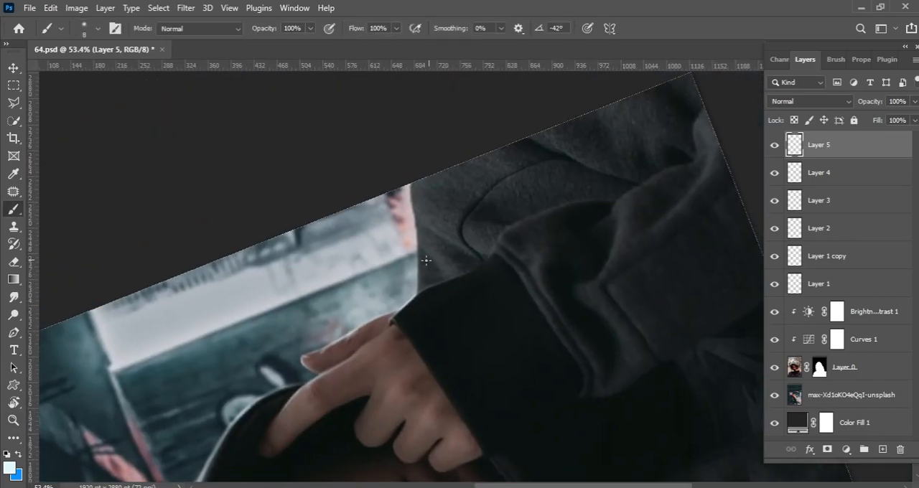
# Paint pale strokes along the hoodie's shoulder edge beside the bright wall and undo the last stroke.
pyautogui.scroll(12, 435, 264)
pyautogui.moveTo(437, 344); pyautogui.dragTo(440, 262)
pyautogui.moveTo(435, 231)
pyautogui.mouseDown()
pyautogui.moveTo(435, 353)
pyautogui.moveTo(428, 338)
pyautogui.mouseUp()
pyautogui.moveTo(439, 249); pyautogui.dragTo(439, 314)
pyautogui.moveTo(441, 266); pyautogui.dragTo(438, 324)
pyautogui.hotkey('ctrl', 'z')
# Build up the pale rim highlight along the shoulder and sleeve edges, varying the brush size.
pyautogui.press('r')
pyautogui.moveTo(84, 317)
pyautogui.mouseDown()
pyautogui.moveTo(86, 287)
pyautogui.moveTo(377, 94)
pyautogui.mouseUp()
pyautogui.moveTo(414, 253)
pyautogui.mouseDown()
pyautogui.moveTo(384, 252)
pyautogui.moveTo(494, 222)
pyautogui.mouseUp()
pyautogui.press('b')
pyautogui.moveTo(388, 258)
pyautogui.mouseDown()
pyautogui.moveTo(586, 193)
pyautogui.moveTo(690, 143)
pyautogui.mouseUp()
pyautogui.press('[')
pyautogui.moveTo(656, 165)
pyautogui.mouseDown()
pyautogui.moveTo(594, 243)
pyautogui.moveTo(689, 148)
pyautogui.moveTo(593, 198)
pyautogui.mouseUp()
pyautogui.press('[')
pyautogui.press('[')
pyautogui.moveTo(519, 246)
pyautogui.mouseDown()
pyautogui.moveTo(558, 207)
pyautogui.moveTo(504, 312)
pyautogui.mouseUp()
pyautogui.press(']')
pyautogui.moveTo(591, 253); pyautogui.dragTo(579, 310)
pyautogui.moveTo(612, 210)
pyautogui.mouseDown()
pyautogui.moveTo(595, 251)
pyautogui.moveTo(467, 244)
pyautogui.mouseUp()
# Broaden the pale highlight along the thumb's outer edge with softer brushes of 15 px and 20 px.
pyautogui.hotkey('ctrl', 'space')
pyautogui.hotkey('ctrl', 'space')
pyautogui.moveTo(468, 209); pyautogui.dragTo(538, 212)
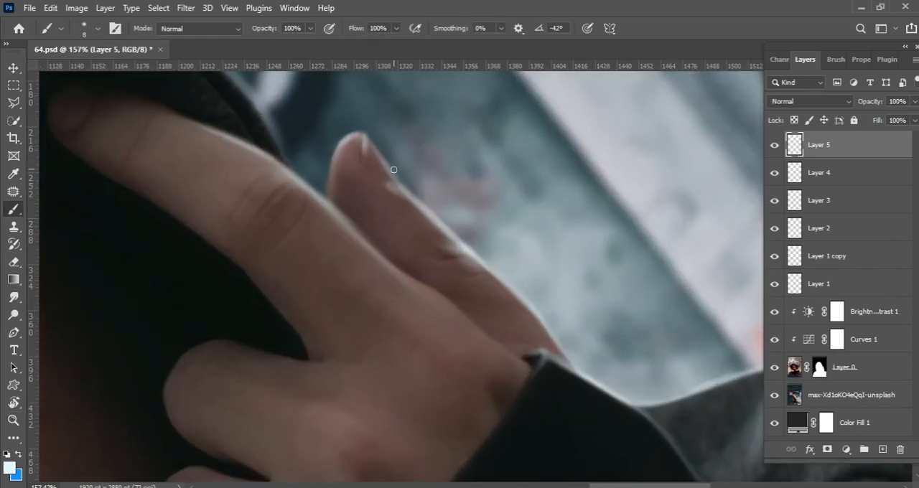
pyautogui.press(']')
pyautogui.press(']')
pyautogui.press(']')
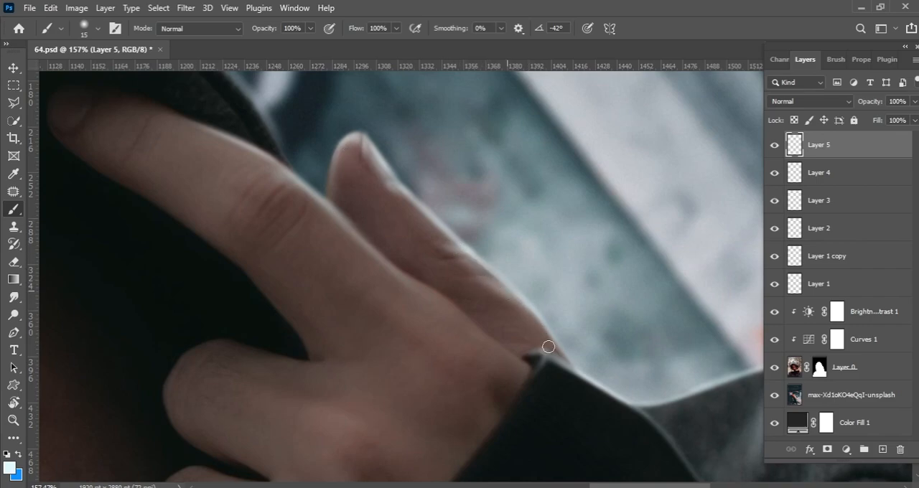
pyautogui.press(']')
pyautogui.press(']')
pyautogui.scroll(-6, 515, 294)
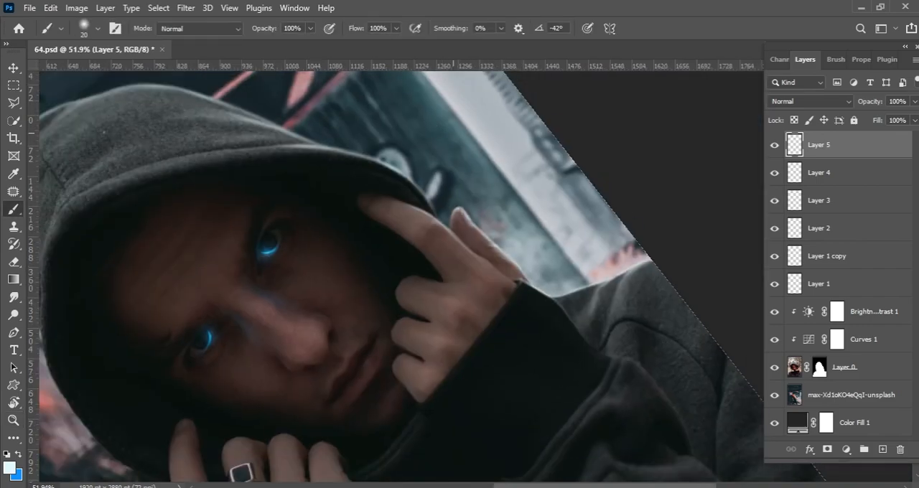
# Paint a thin pale highlight along the hand's edge between the index finger and the cuff.
pyautogui.press('r')
pyautogui.moveTo(45, 411)
pyautogui.mouseDown()
pyautogui.moveTo(445, 460)
pyautogui.moveTo(489, 445)
pyautogui.mouseUp()
pyautogui.press('z')
pyautogui.moveTo(361, 291); pyautogui.dragTo(399, 266)
pyautogui.press('[')
pyautogui.press('[')
pyautogui.press('[')
pyautogui.moveTo(331, 347)
pyautogui.mouseDown()
pyautogui.moveTo(501, 184)
pyautogui.moveTo(369, 303)
pyautogui.mouseUp()
# Soften the hand's edge highlight with a 20 px brush and refine it along the index finger with a 9 px brush.
pyautogui.press(']')
pyautogui.press(']')
pyautogui.press(']')
pyautogui.press(']')
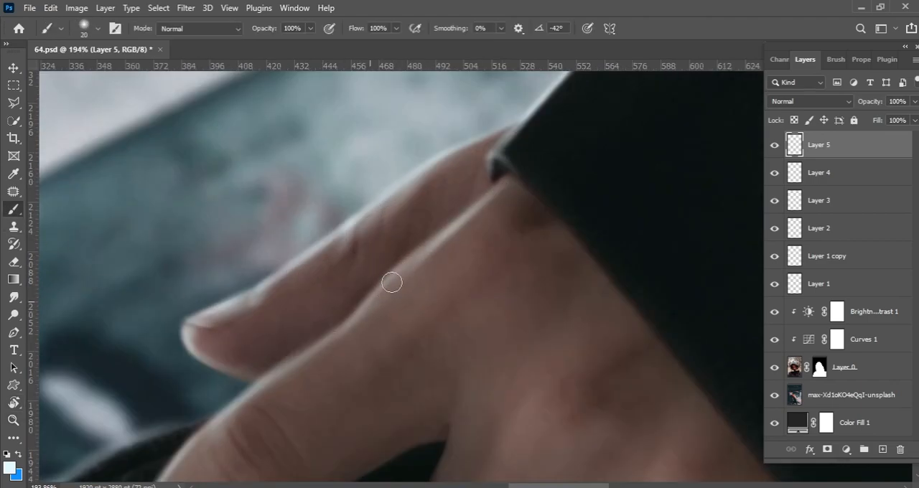
pyautogui.scroll(-6, 464, 288)
pyautogui.scroll(6, 463, 280)
pyautogui.press(']')
pyautogui.moveTo(417, 318)
pyautogui.mouseDown()
pyautogui.moveTo(541, 217)
pyautogui.moveTo(466, 246)
pyautogui.mouseUp()
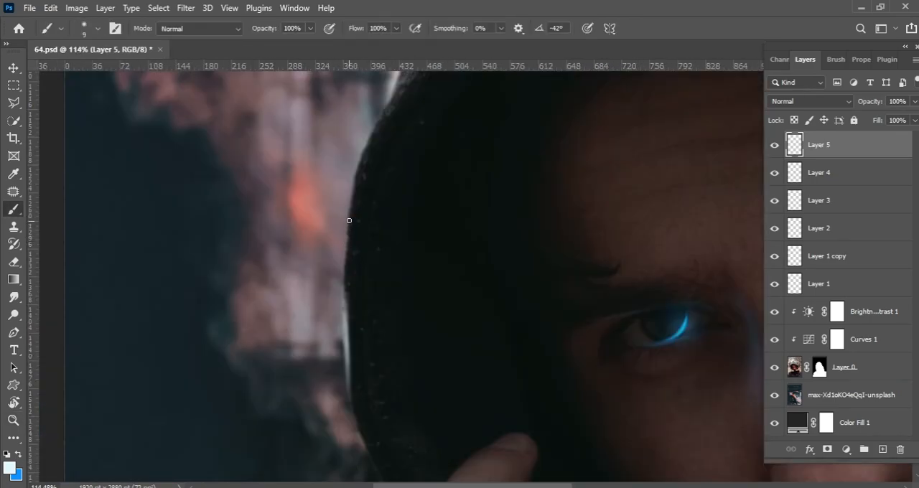
# Try to paint a pale blue rim highlight along the hood's opposite edge beside the reddish smoke.
pyautogui.moveTo(349, 222); pyautogui.dragTo(348, 331)
pyautogui.hotkey('ctrl', 'z')
pyautogui.moveTo(347, 236); pyautogui.dragTo(346, 324)
pyautogui.hotkey('ctrl', 'z')
# Set the foreground colour to a muted grey-pink sampled from the smoke beside the hood.
pyautogui.click(10, 467)
pyautogui.click(319, 271)
pyautogui.click(583, 264)
pyautogui.press('Return')
# Paint a grey-pink rim highlight along the hood's edge beside the smoke with a 9 px brush.
pyautogui.moveTo(348, 241); pyautogui.dragTo(346, 329)
pyautogui.moveTo(349, 269); pyautogui.dragTo(331, 379)
pyautogui.moveTo(331, 373); pyautogui.dragTo(344, 288)
pyautogui.hotkey('ctrl', 'z')
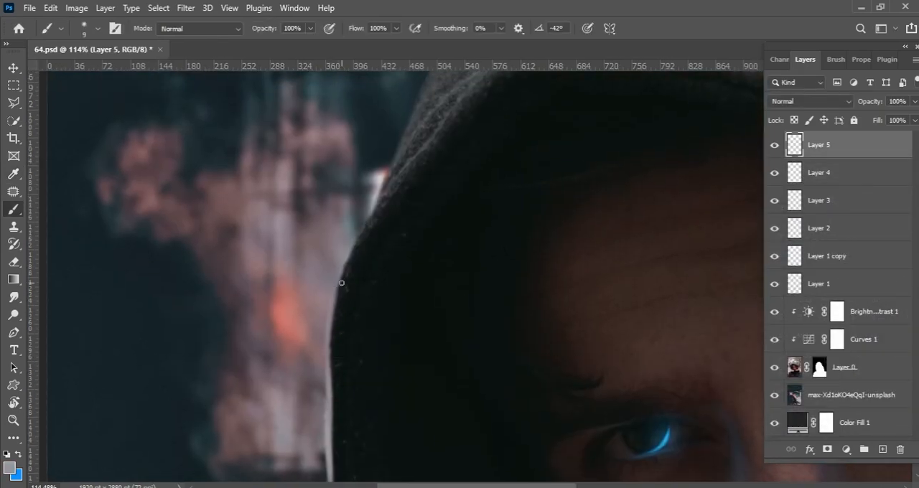
pyautogui.moveTo(366, 222); pyautogui.dragTo(313, 348)
pyautogui.scroll(2, 313, 348)
pyautogui.moveTo(296, 346)
pyautogui.mouseDown()
pyautogui.moveTo(338, 273)
pyautogui.moveTo(311, 351)
pyautogui.mouseUp()
pyautogui.moveTo(292, 369); pyautogui.dragTo(349, 243)
pyautogui.moveTo(308, 313); pyautogui.dragTo(243, 414)
pyautogui.moveTo(337, 241)
pyautogui.mouseDown()
pyautogui.moveTo(267, 331)
pyautogui.moveTo(336, 247)
pyautogui.mouseUp()
pyautogui.moveTo(310, 284); pyautogui.dragTo(435, 163)
pyautogui.moveTo(355, 267); pyautogui.dragTo(398, 179)
pyautogui.moveTo(365, 210); pyautogui.dragTo(333, 293)
# Strengthen the grey-pink highlight on the smoke side of the hood with a larger 15 px brush.
pyautogui.press(']')
pyautogui.moveTo(324, 333)
pyautogui.mouseDown()
pyautogui.moveTo(394, 266)
pyautogui.moveTo(321, 371)
pyautogui.mouseUp()
pyautogui.moveTo(429, 239)
pyautogui.mouseDown()
pyautogui.moveTo(359, 308)
pyautogui.moveTo(449, 166)
pyautogui.mouseUp()
pyautogui.moveTo(445, 176); pyautogui.dragTo(358, 292)
# Continue the grey-pink rim highlight down the hood's lower edge to the fingers with a 9 px brush.
pyautogui.scroll(-7, 460, 136)
pyautogui.scroll(5, 399, 265)
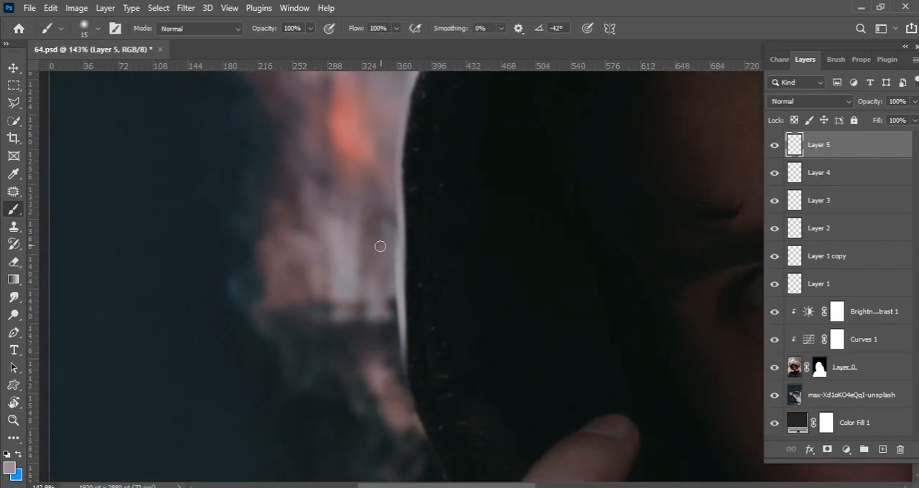
pyautogui.moveTo(402, 391); pyautogui.dragTo(407, 259)
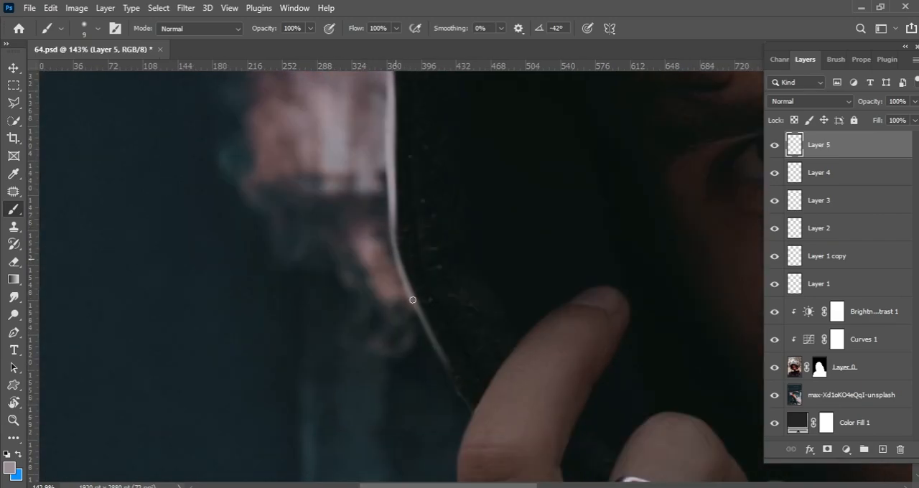
pyautogui.moveTo(473, 426); pyautogui.dragTo(431, 224)
# Paint a grey-pink highlight along the outer edge of the ringed hand's index finger, down to the cuff.
pyautogui.moveTo(435, 285); pyautogui.dragTo(481, 213)
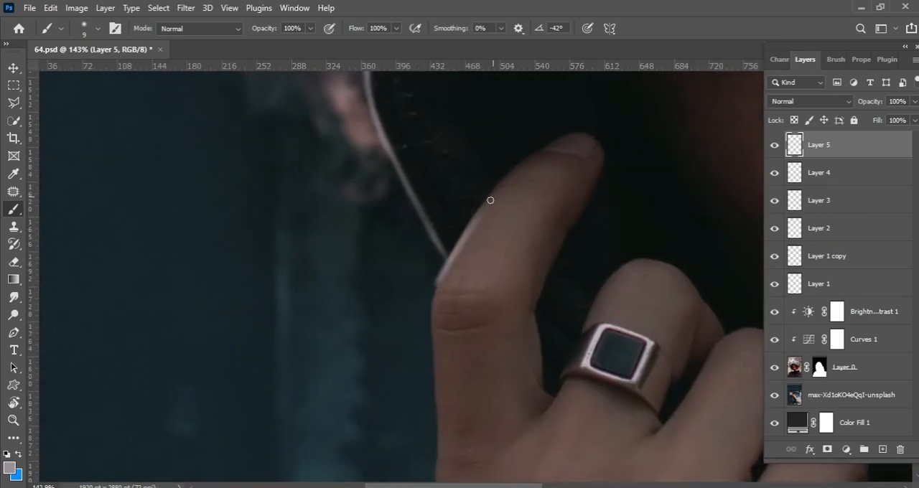
pyautogui.moveTo(450, 268)
pyautogui.mouseDown()
pyautogui.moveTo(472, 205)
pyautogui.moveTo(464, 255)
pyautogui.mouseUp()
pyautogui.moveTo(470, 335); pyautogui.dragTo(478, 217)
pyautogui.moveTo(468, 261); pyautogui.dragTo(474, 355)
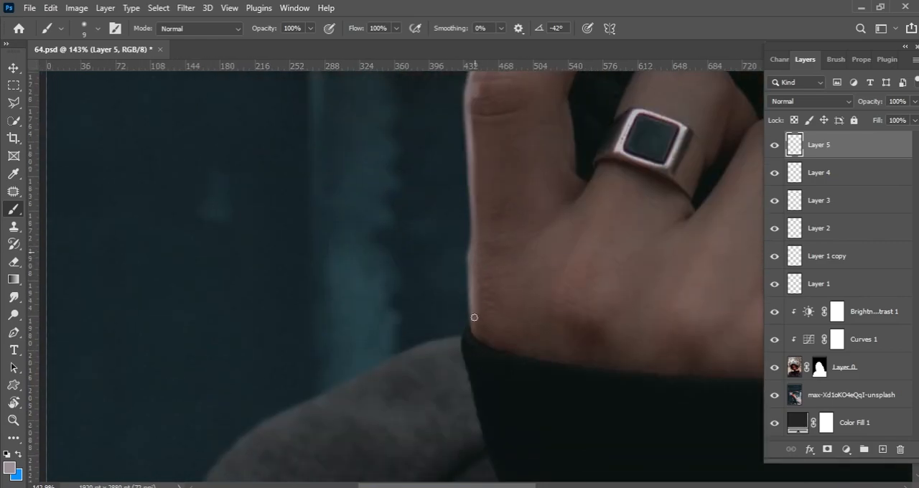
# Paint a grey-pink highlight along the cuff edge below the ringed hand with a 25 px brush, softening it with a 100 px eraser.
pyautogui.scroll(-6, 459, 324)
pyautogui.scroll(5, 478, 297)
pyautogui.press(']')
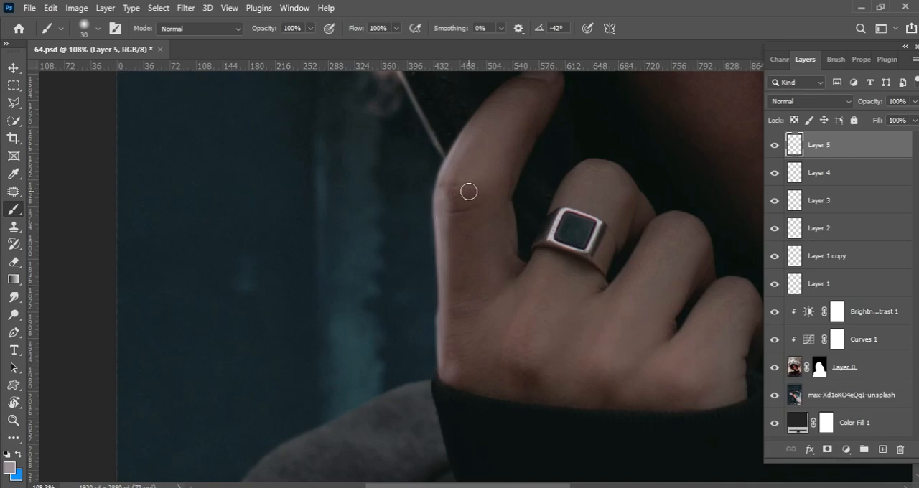
pyautogui.moveTo(410, 381); pyautogui.dragTo(514, 215)
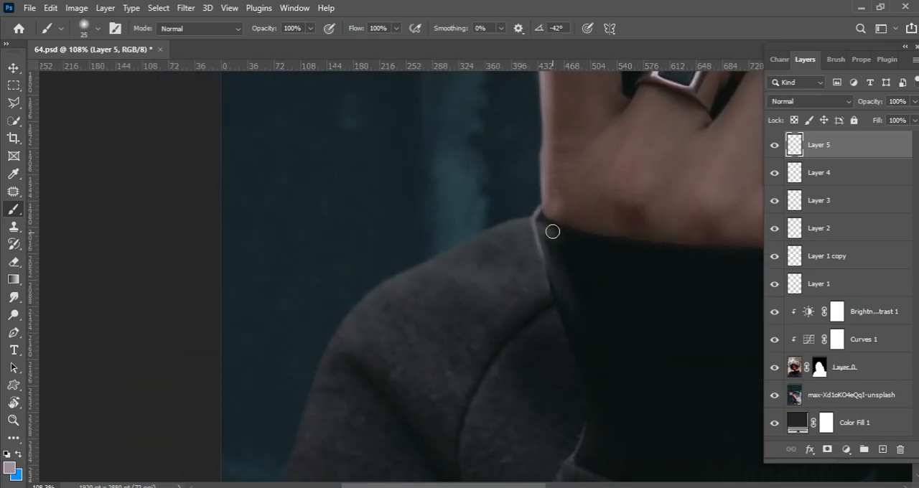
pyautogui.press('e')
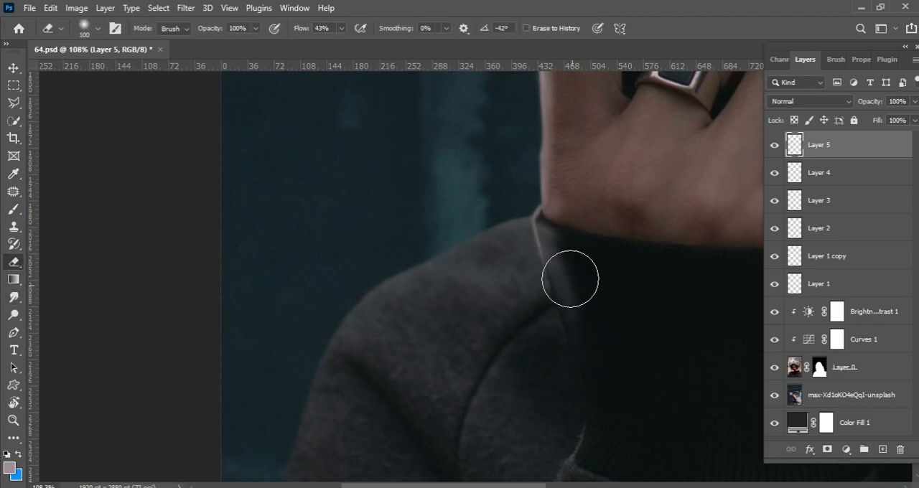
pyautogui.scroll(-3, 583, 301)
pyautogui.moveTo(553, 252); pyautogui.dragTo(632, 237)
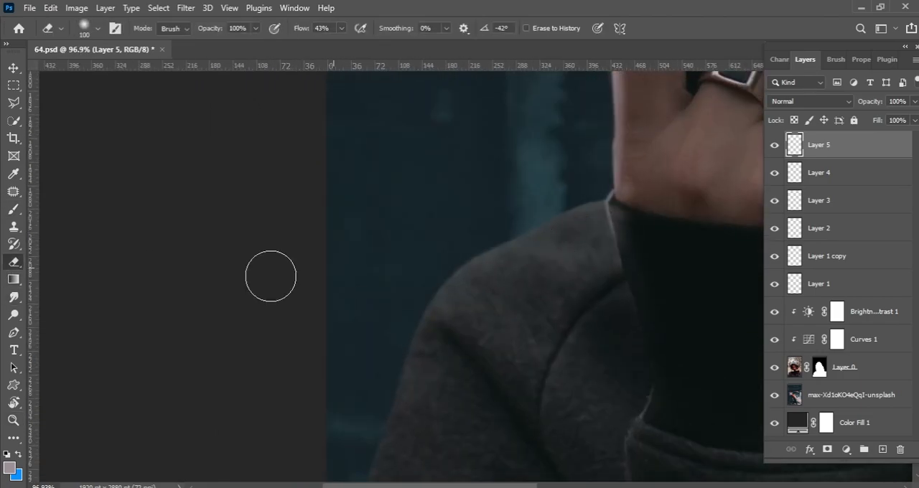
# Paint a grey-pink rim highlight along the outer edge of the shoulder below the ringed hand with a 20 px brush.
pyautogui.moveTo(498, 240); pyautogui.dragTo(557, 223)
pyautogui.press('b')
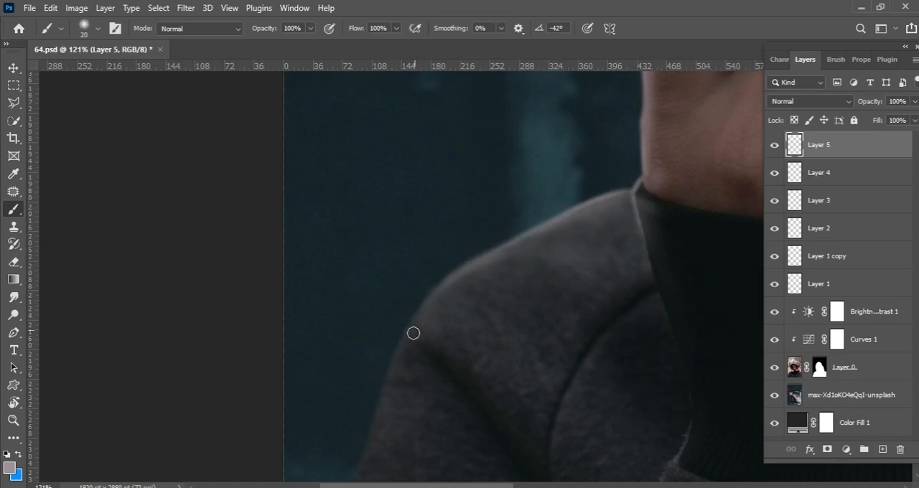
pyautogui.press(']')
pyautogui.press(']')
pyautogui.moveTo(406, 329); pyautogui.dragTo(374, 432)
pyautogui.moveTo(414, 374); pyautogui.dragTo(487, 239)
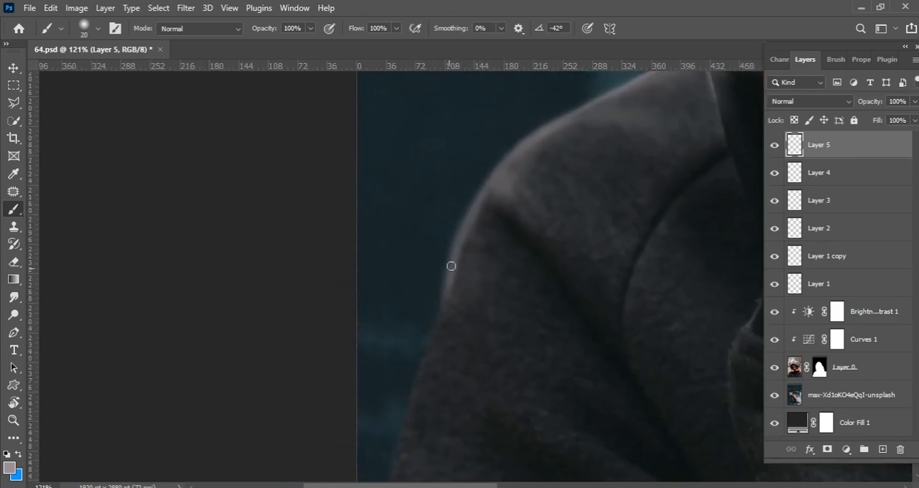
pyautogui.moveTo(440, 296); pyautogui.dragTo(475, 196)
# Continue the grey-pink rim highlight down the sleeve's outer edge to the bottom of the picture with a smaller brush.
pyautogui.press('[')
pyautogui.press('[')
pyautogui.press('[')
pyautogui.moveTo(417, 438); pyautogui.dragTo(428, 330)
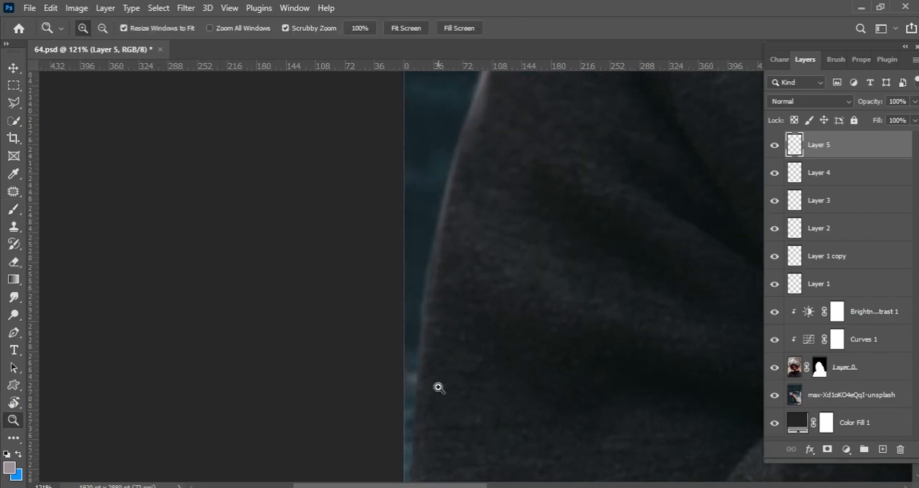
pyautogui.moveTo(435, 396); pyautogui.dragTo(391, 376)
pyautogui.moveTo(406, 309)
pyautogui.mouseDown()
pyautogui.moveTo(460, 260)
pyautogui.moveTo(409, 278)
pyautogui.moveTo(400, 389)
pyautogui.mouseUp()
pyautogui.moveTo(491, 227); pyautogui.dragTo(445, 224)
pyautogui.moveTo(550, 184); pyautogui.dragTo(399, 211)
pyautogui.moveTo(399, 237); pyautogui.dragTo(448, 304)
pyautogui.press('[')
pyautogui.press('[')
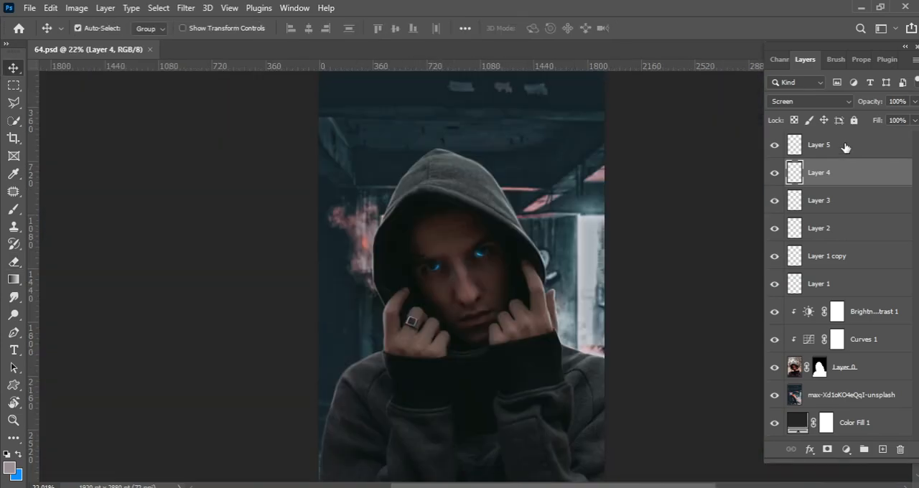
# Add a blank layer above Layer 5 and paint grey-pink smoke across the bottom of the figure with a 1600 px smoke brush.
pyautogui.click(790, 147)
pyautogui.click(882, 450)
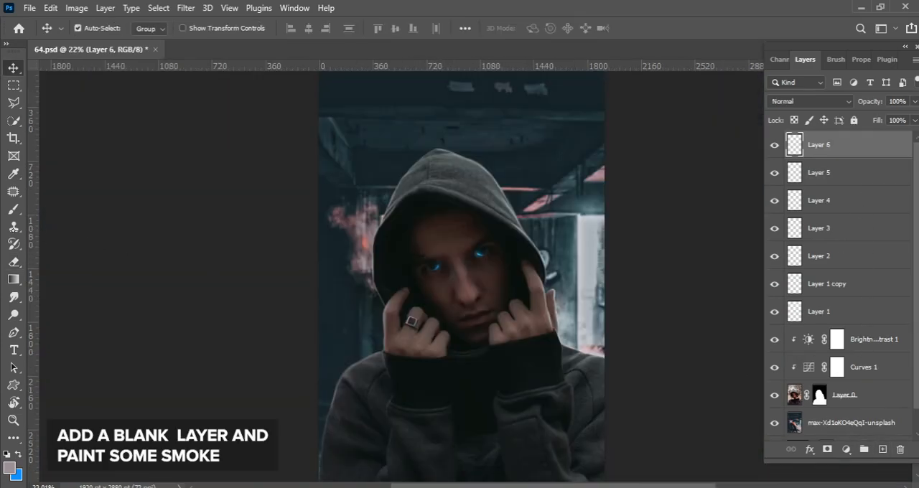
pyautogui.click(13, 210)
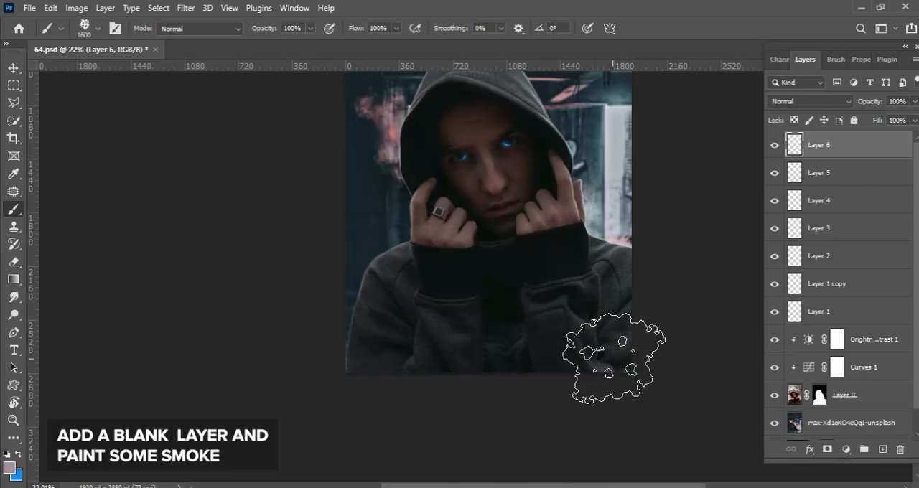
pyautogui.click(618, 358)
pyautogui.click(477, 397)
pyautogui.click(394, 391)
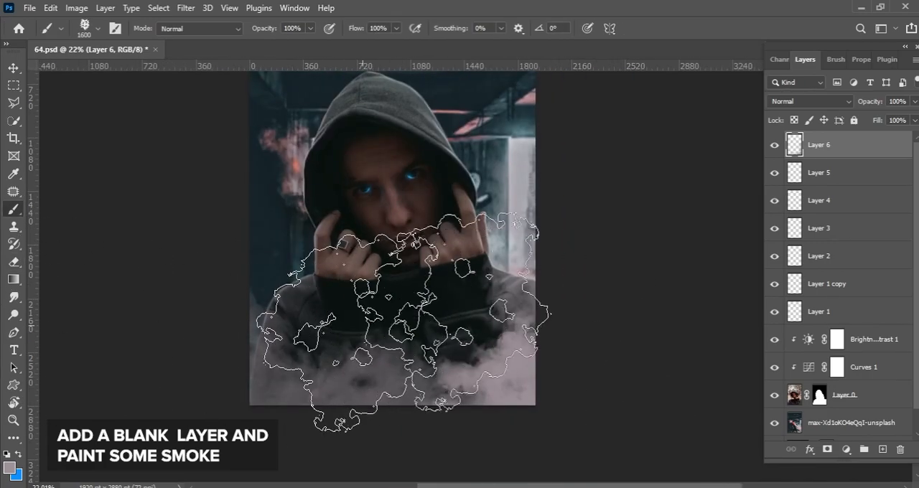
# Build up denser grey-pink smoke over the lower sleeve on the bright-wall side with a 1400 px smoke brush.
pyautogui.press('[')
pyautogui.press('[')
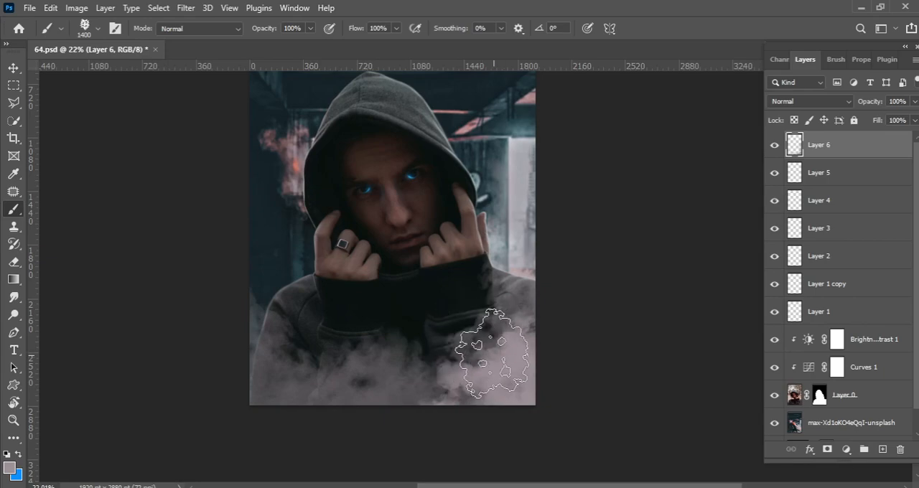
pyautogui.click(460, 336)
pyautogui.click(13, 262)
pyautogui.click(13, 210)
pyautogui.click(469, 362)
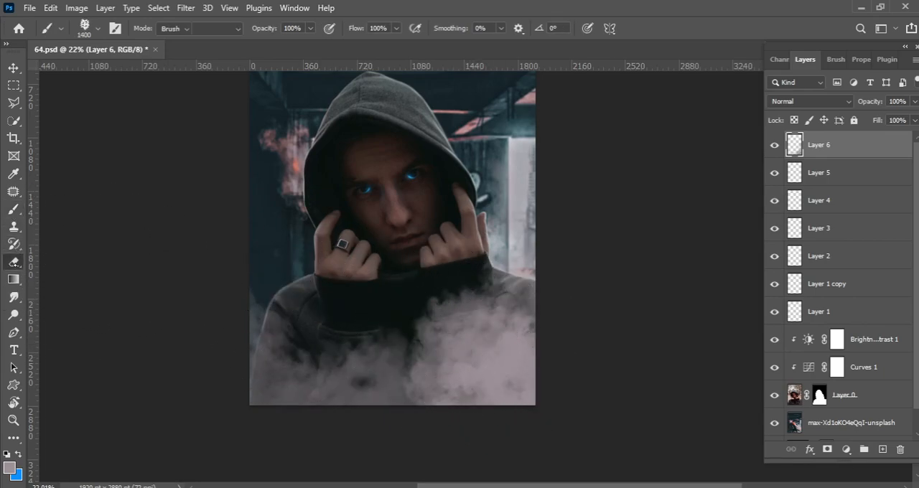
# Add a layer mask to Layer 6 and fade the smoke over the hoodie in black with a 1500 px smoke brush.
pyautogui.click(827, 450)
pyautogui.press(']')
pyautogui.click(460, 320)
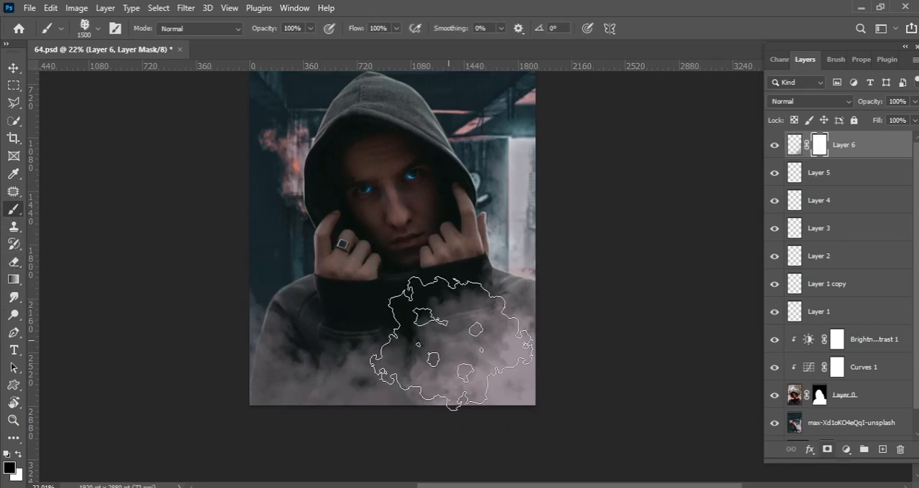
pyautogui.click(466, 341)
pyautogui.click(459, 330)
pyautogui.click(413, 362)
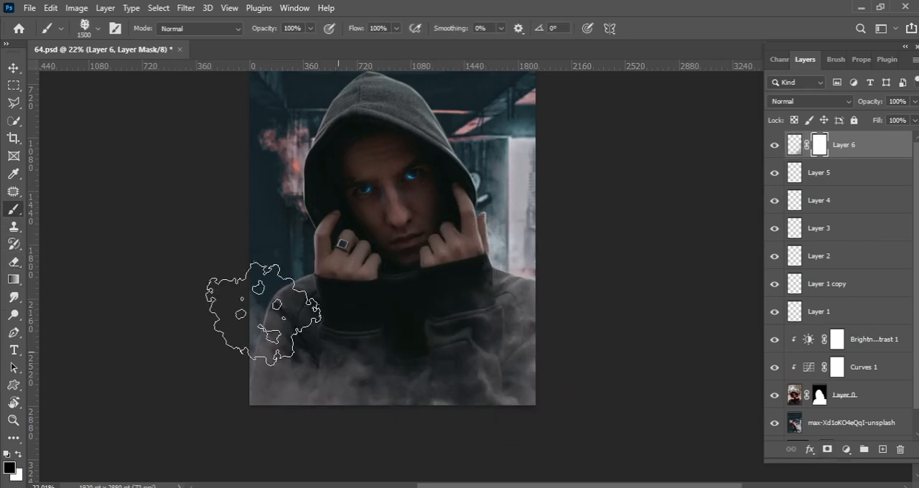
pyautogui.click(271, 323)
pyautogui.click(430, 337)
pyautogui.click(283, 355)
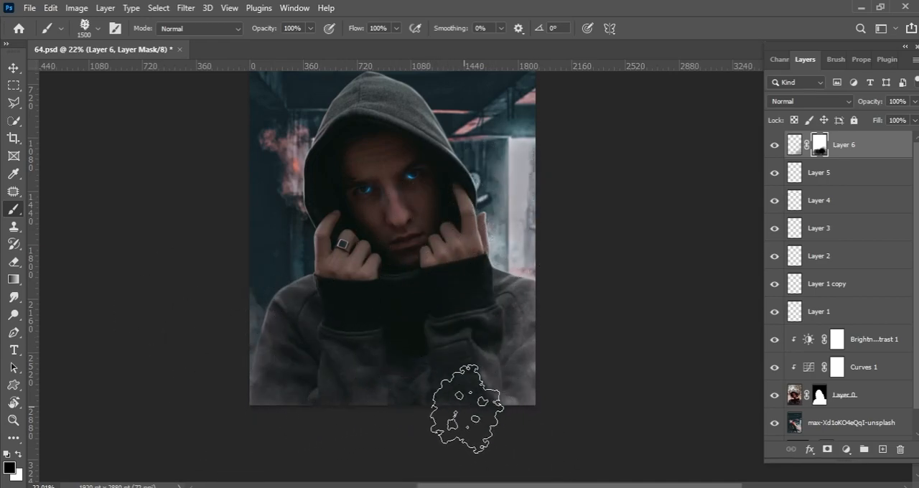
# Set the blend mode of the smoke layer, Layer 6, to Screen.
pyautogui.click(794, 144)
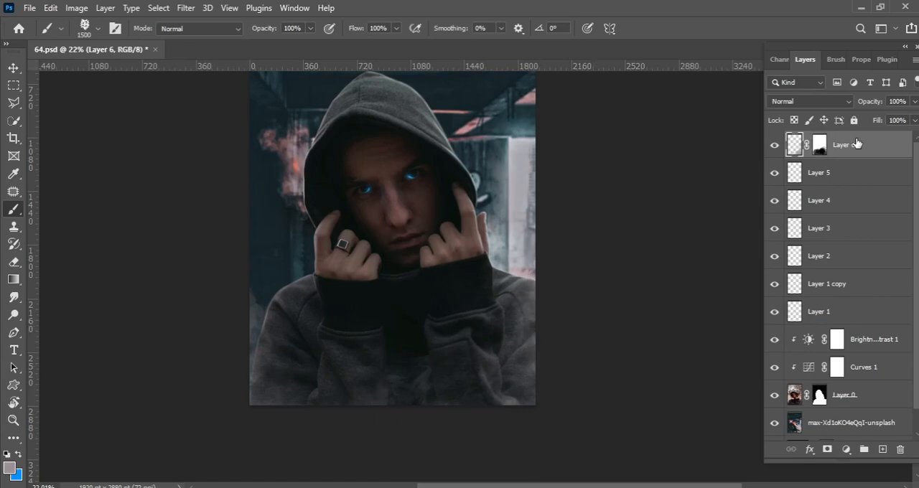
pyautogui.click(810, 101)
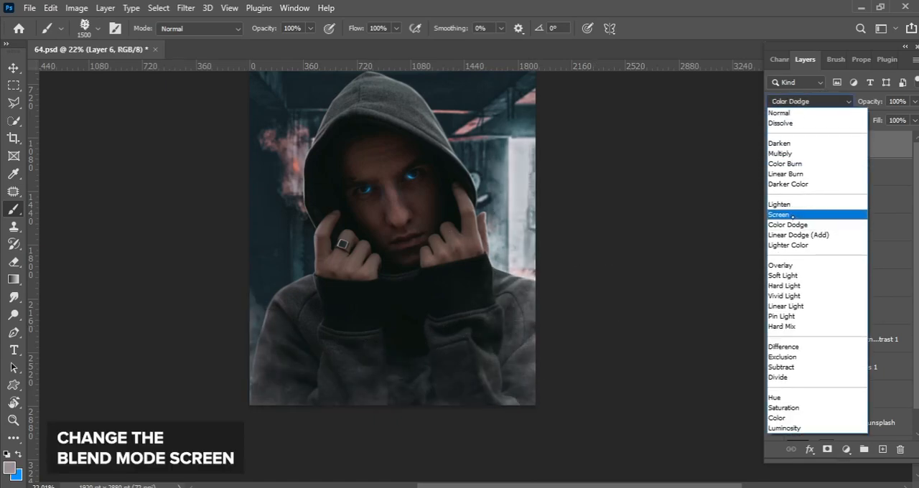
pyautogui.click(792, 215)
# Add a blank layer behind the model, directly above the background photo, and choose light grey as the foreground colour.
pyautogui.scroll(-2, 912, 312)
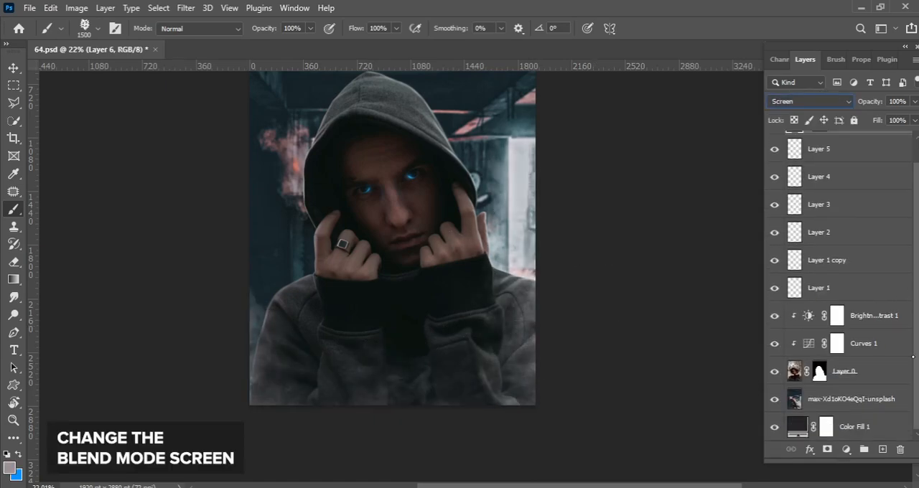
pyautogui.click(864, 402)
pyautogui.click(882, 448)
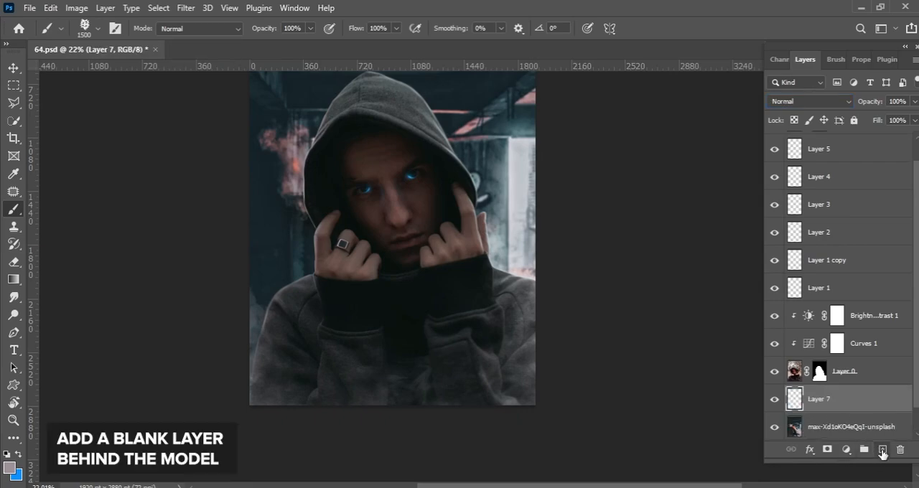
pyautogui.click(9, 466)
pyautogui.moveTo(515, 221); pyautogui.dragTo(513, 225)
pyautogui.click(872, 194)
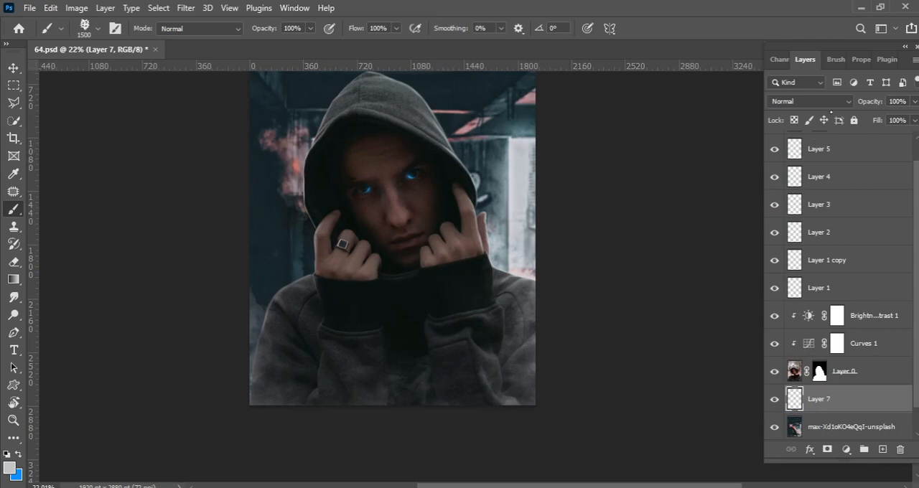
# Set Layer 7 to Screen and stamp light grey smoke behind both sides of the model with an 1800 px smoke brush.
pyautogui.click(809, 101)
pyautogui.click(790, 212)
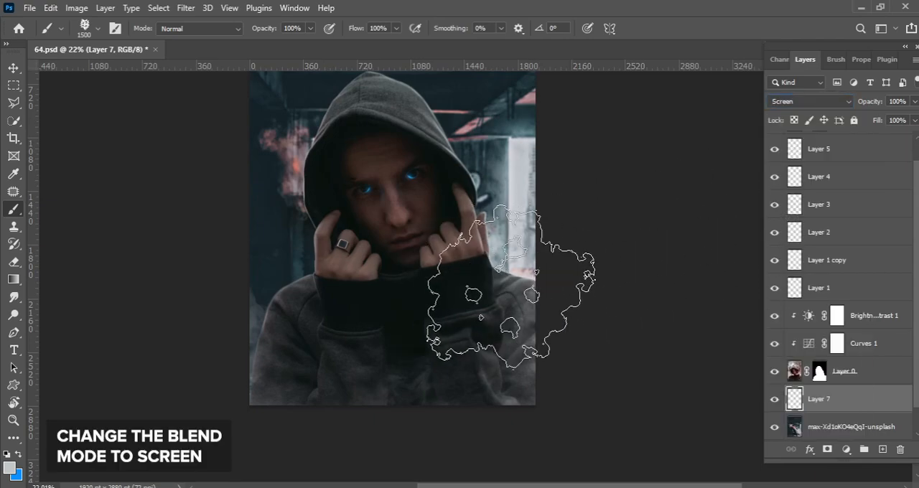
pyautogui.press(']')
pyautogui.press(']')
pyautogui.press(']')
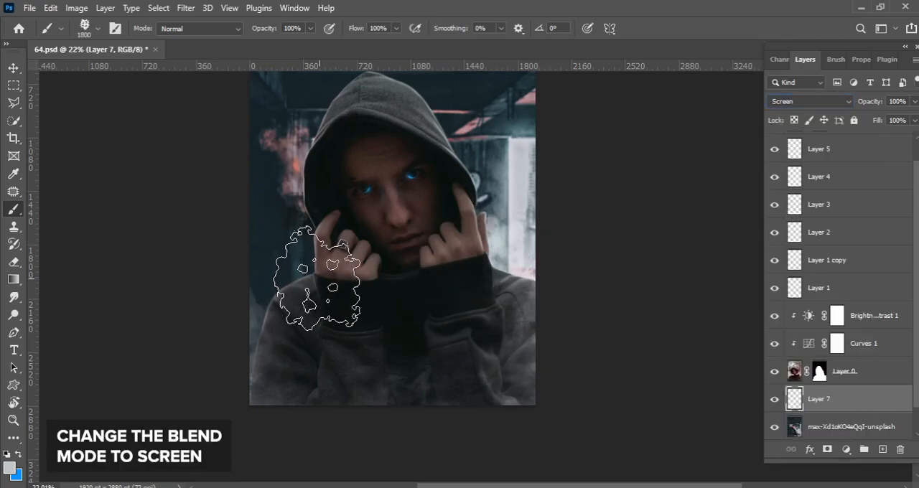
pyautogui.click(309, 281)
pyautogui.click(484, 300)
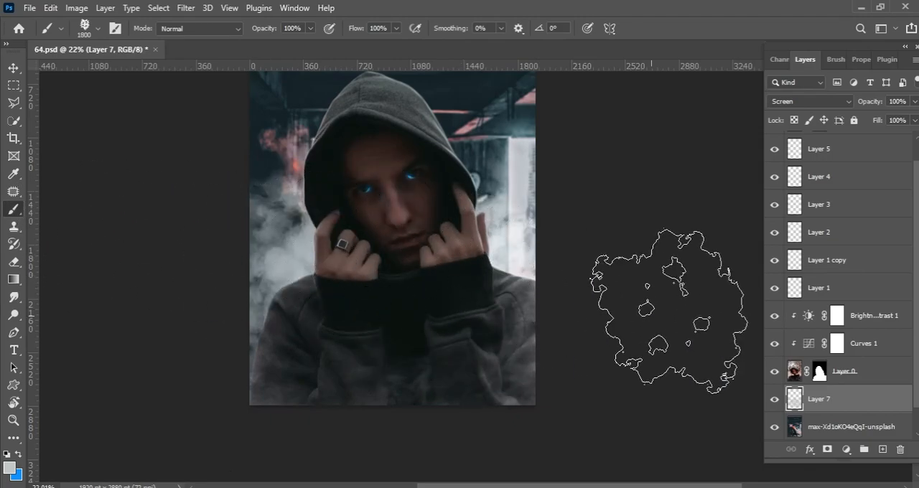
# Add a layer mask to Layer 7 and thin out the background smoke in black with a 1600 px smoke brush.
pyautogui.click(827, 451)
pyautogui.press('[')
pyautogui.press('[')
pyautogui.click(296, 256)
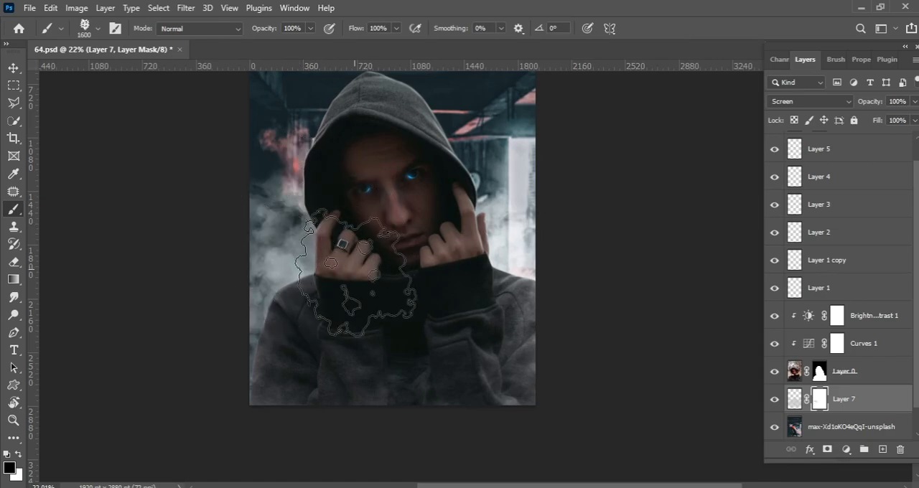
pyautogui.click(468, 195)
pyautogui.click(316, 265)
pyautogui.moveTo(373, 258)
pyautogui.mouseDown()
pyautogui.moveTo(445, 259)
pyautogui.moveTo(410, 320)
pyautogui.moveTo(288, 320)
pyautogui.mouseUp()
pyautogui.click(13, 67)
pyautogui.press('b')
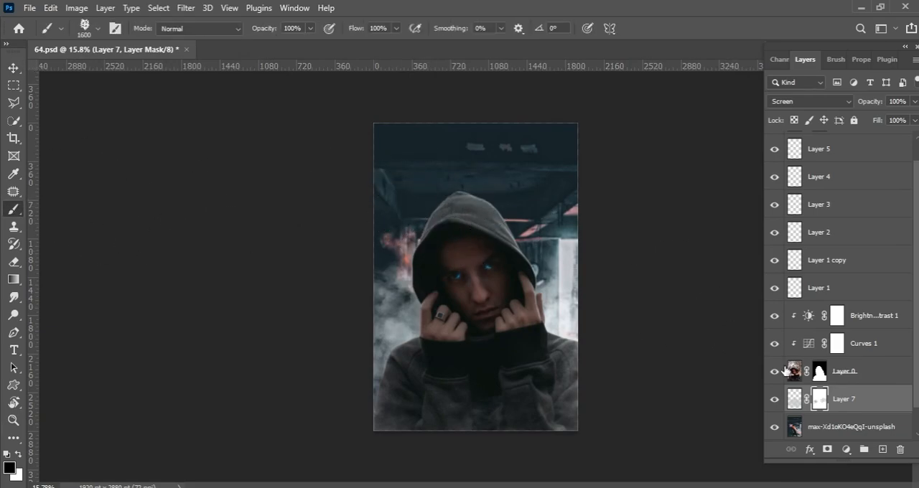
# Stamp light grey smoke above the hood on Layer 7 with a 2500 px smoke brush and fade it with a 1300 px soft eraser.
pyautogui.click(794, 399)
pyautogui.click(460, 211)
pyautogui.hotkey('ctrl', 'z')
pyautogui.press(']')
pyautogui.press(']')
pyautogui.press(']')
pyautogui.press(']')
pyautogui.press(']')
pyautogui.press(']')
pyautogui.press(']')
pyautogui.press(']')
pyautogui.press(']')
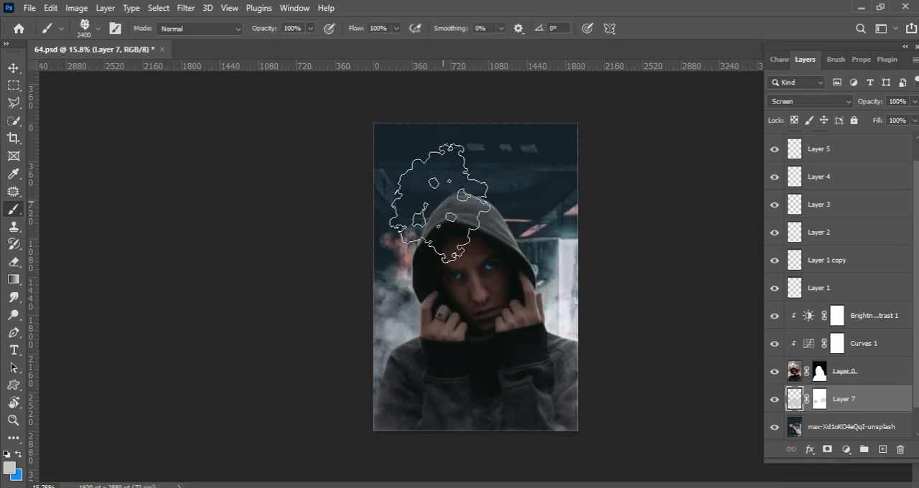
pyautogui.click(434, 174)
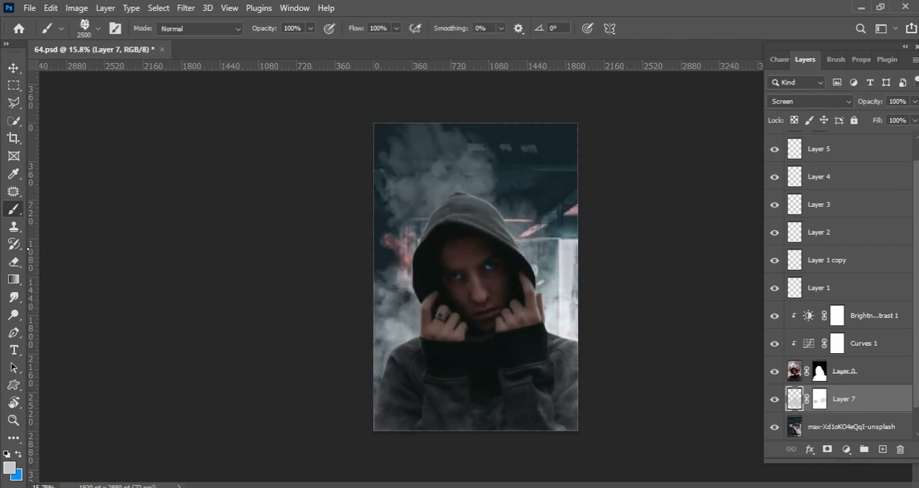
pyautogui.press('e')
pyautogui.moveTo(410, 154)
pyautogui.mouseDown()
pyautogui.moveTo(406, 120)
pyautogui.moveTo(445, 180)
pyautogui.moveTo(430, 134)
pyautogui.mouseUp()
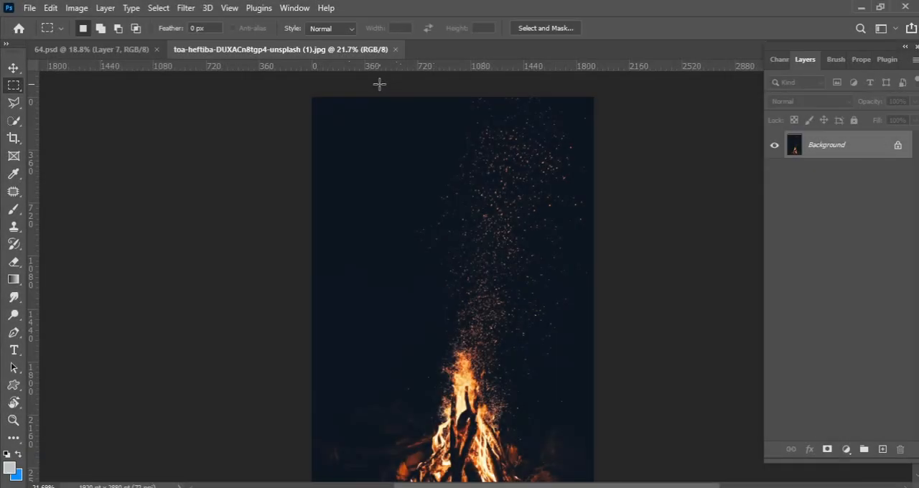
# Copy a rectangular area of sparks above the flames in the campfire photo and paste it above Layer 6 in 64.psd.
pyautogui.moveTo(379, 84); pyautogui.dragTo(640, 290)
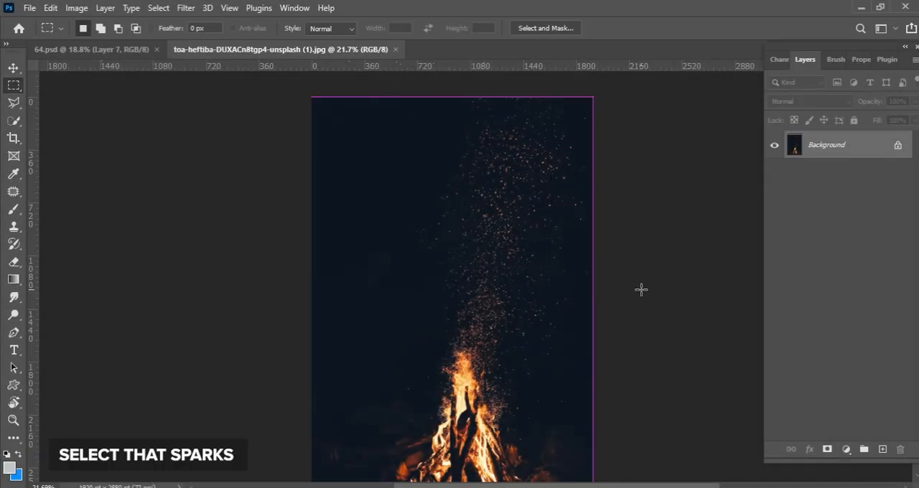
pyautogui.click(96, 44)
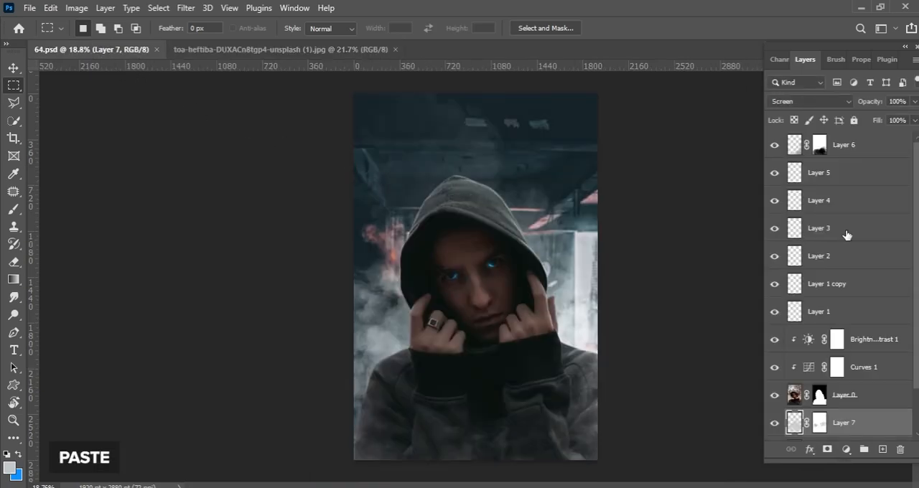
pyautogui.click(844, 155)
pyautogui.hotkey('ctrl', 'v')
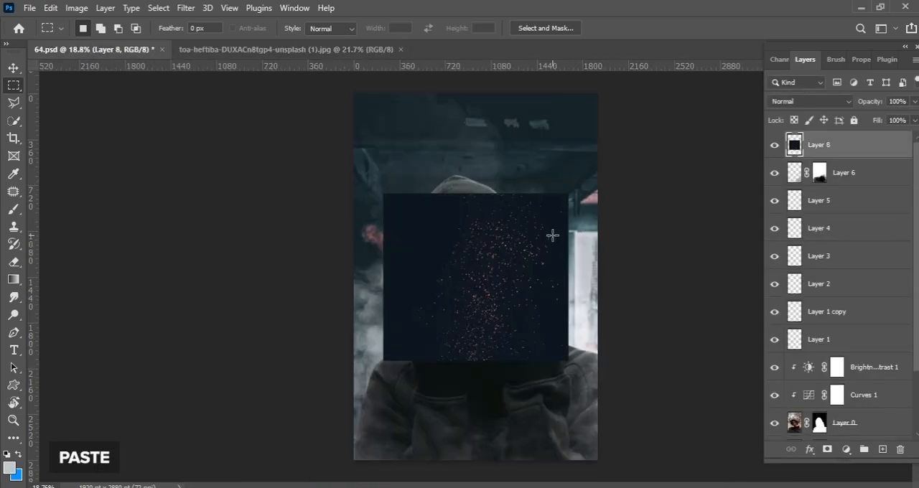
# Scale the pasted sparks to about 208% and position them over the figure down to the bottom of the picture.
pyautogui.hotkey('ctrl', 't')
pyautogui.moveTo(570, 279); pyautogui.dragTo(669, 271)
pyautogui.moveTo(612, 272); pyautogui.dragTo(558, 365)
pyautogui.moveTo(642, 361); pyautogui.dragTo(668, 359)
pyautogui.moveTo(571, 338); pyautogui.dragTo(573, 321)
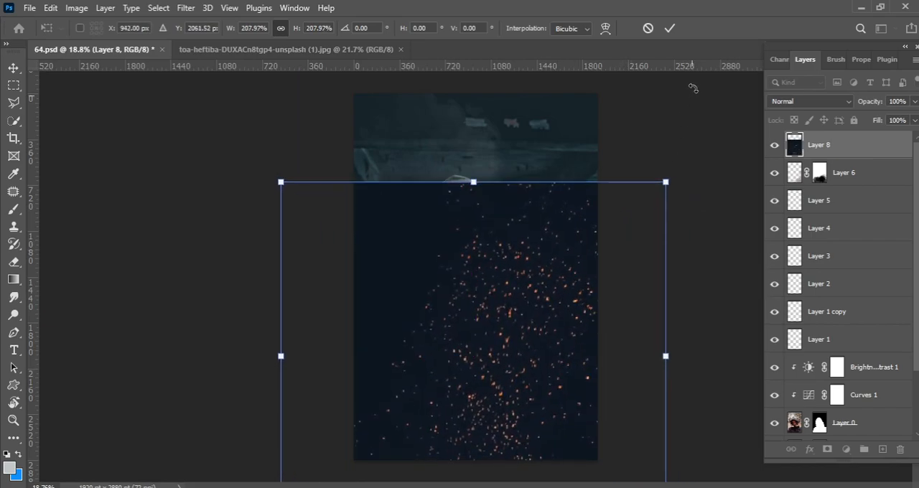
pyautogui.click(668, 29)
# Turn the sparks layer monochrome with Channel Mixer, using Red +41, Green +40 and Blue +20.
pyautogui.click(76, 8)
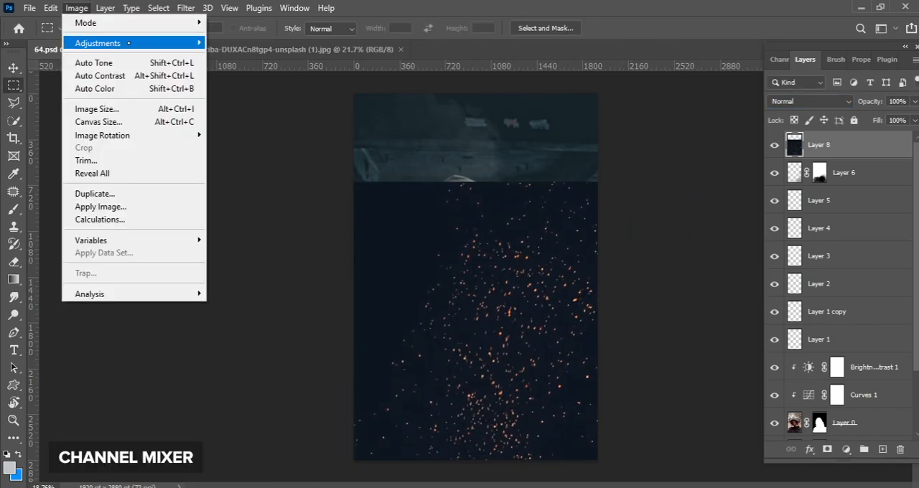
pyautogui.moveTo(165, 43)
pyautogui.click(244, 166)
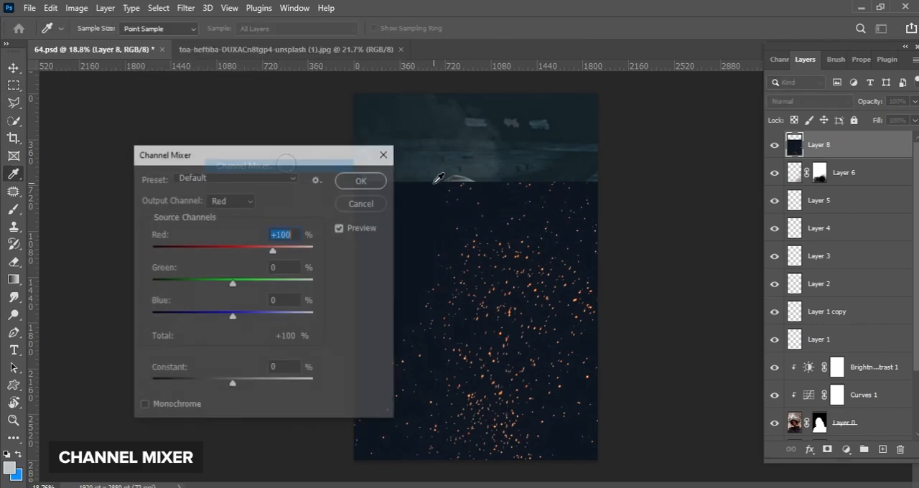
pyautogui.click(159, 407)
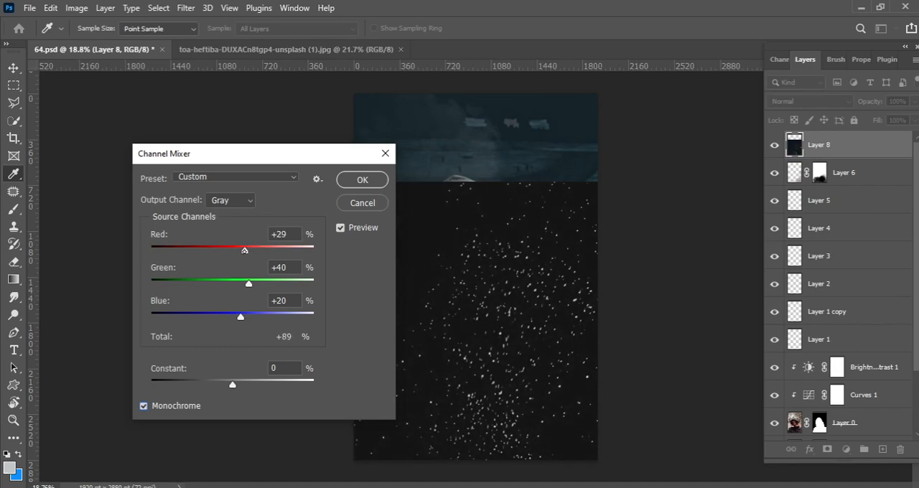
pyautogui.click(362, 179)
# Darken the sparks layer's grey background to black with Levels, using a black input level of 29.
pyautogui.click(76, 8)
pyautogui.moveTo(100, 41)
pyautogui.click(230, 58)
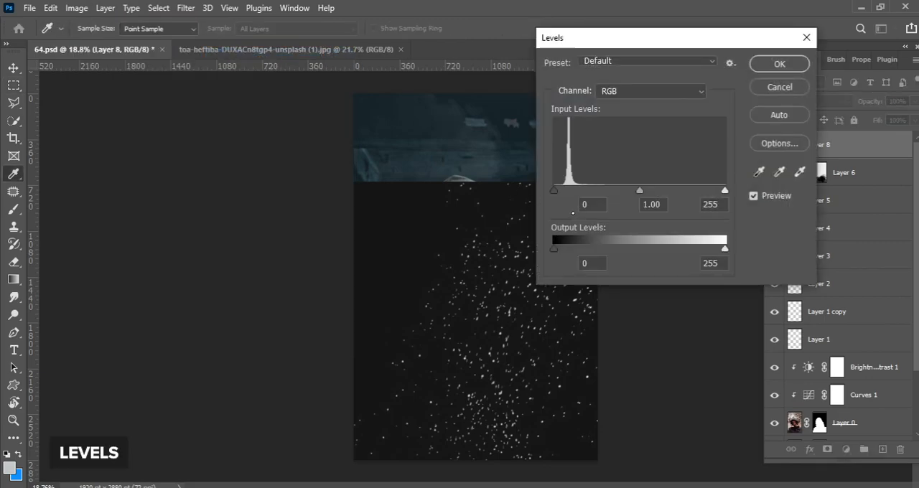
pyautogui.moveTo(576, 191); pyautogui.dragTo(578, 191)
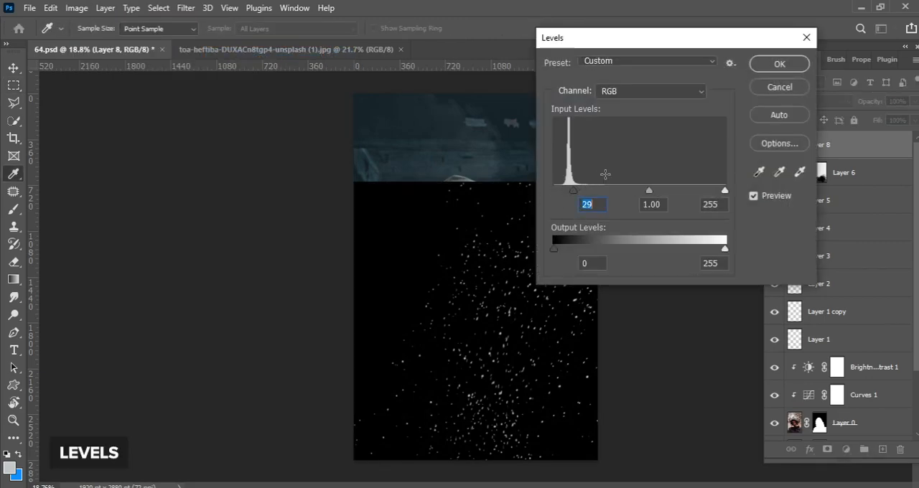
pyautogui.click(779, 64)
# Set the sparks layer's blend mode to Screen, enlarge the sparks slightly and reposition them over the figure.
pyautogui.press('m')
pyautogui.click(797, 101)
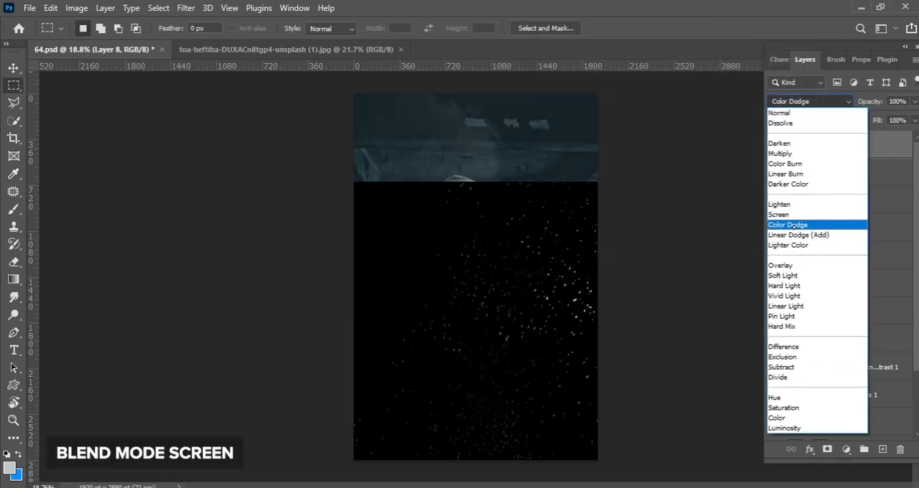
pyautogui.click(778, 214)
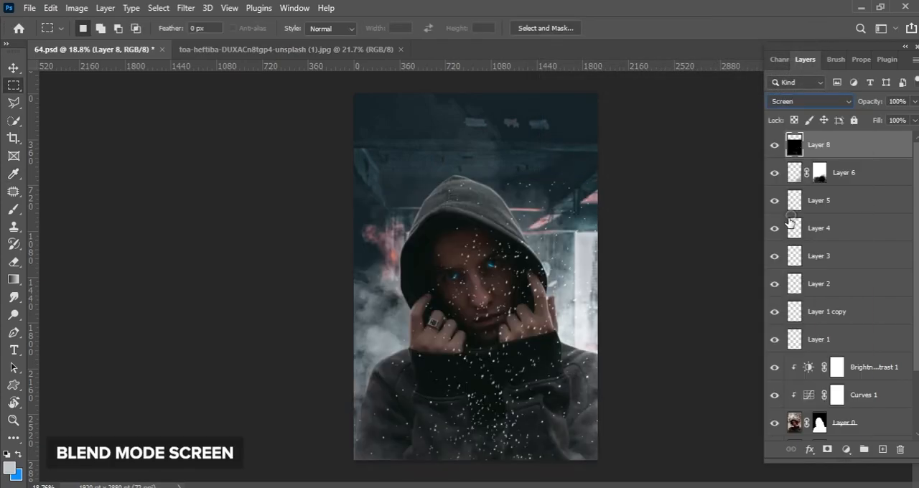
pyautogui.hotkey('ctrl', 't')
pyautogui.moveTo(279, 304); pyautogui.dragTo(201, 304)
pyautogui.moveTo(456, 313); pyautogui.dragTo(468, 338)
pyautogui.click(670, 29)
# Apply a Path Blur at 50% speed to the sparks along a four-point S-curve rising from the lower sleeve to beside the hood.
pyautogui.press('z')
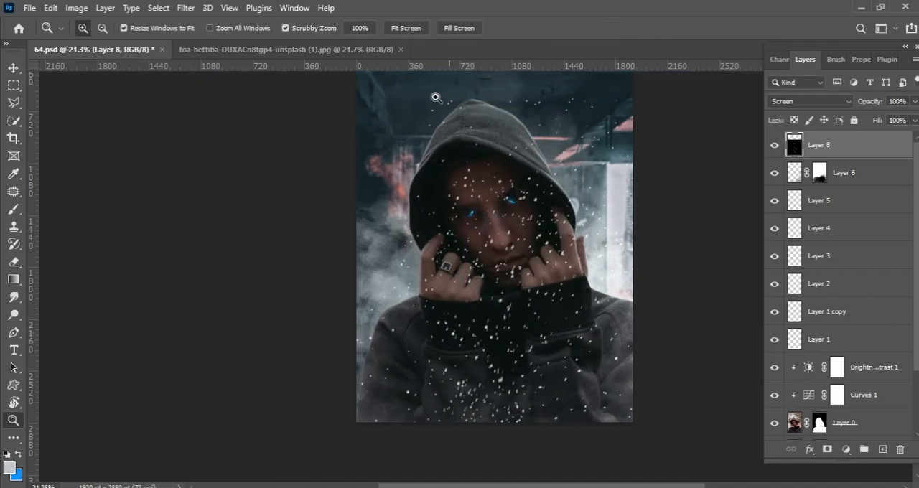
pyautogui.click(186, 8)
pyautogui.moveTo(335, 193)
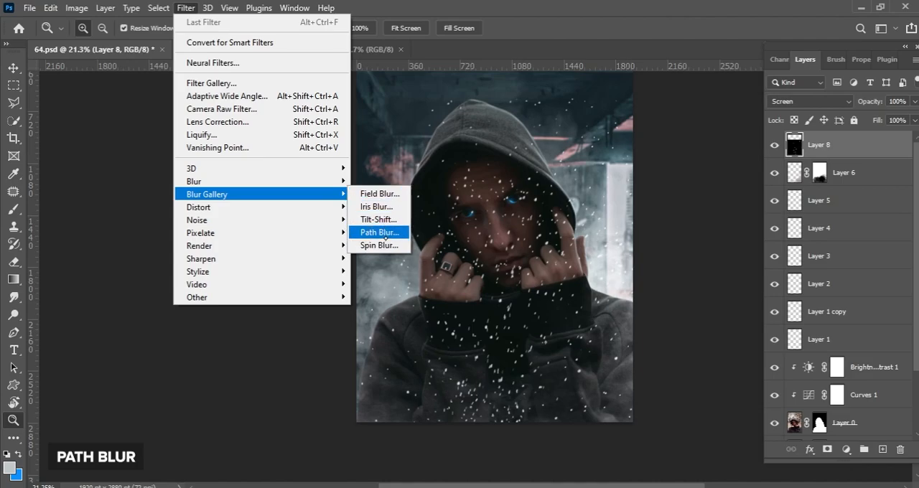
pyautogui.click(385, 233)
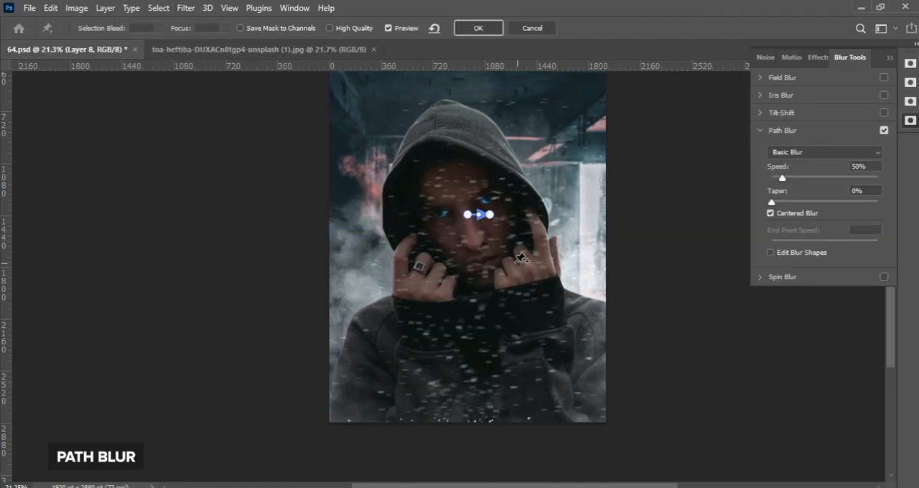
pyautogui.moveTo(490, 214); pyautogui.dragTo(394, 369)
pyautogui.moveTo(447, 271); pyautogui.dragTo(412, 273)
pyautogui.moveTo(502, 176); pyautogui.dragTo(567, 156)
pyautogui.moveTo(492, 181); pyautogui.dragTo(500, 232)
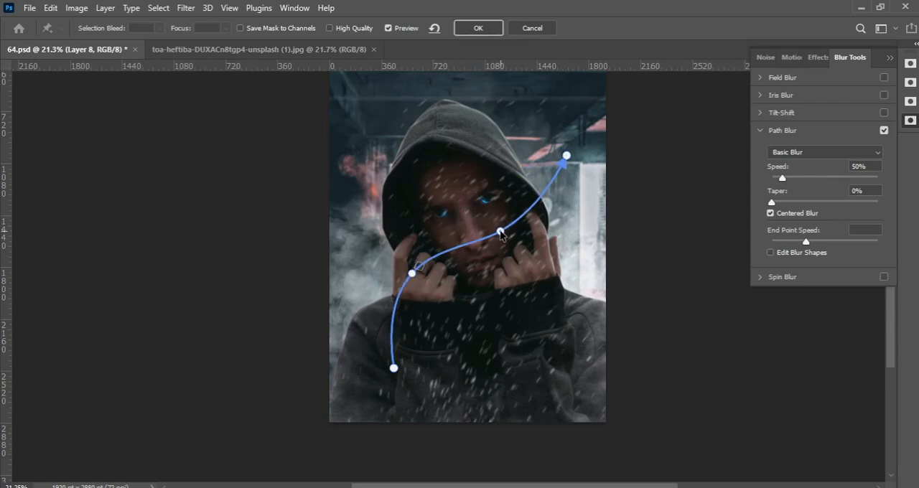
pyautogui.moveTo(393, 370); pyautogui.dragTo(391, 395)
pyautogui.moveTo(413, 276); pyautogui.dragTo(406, 299)
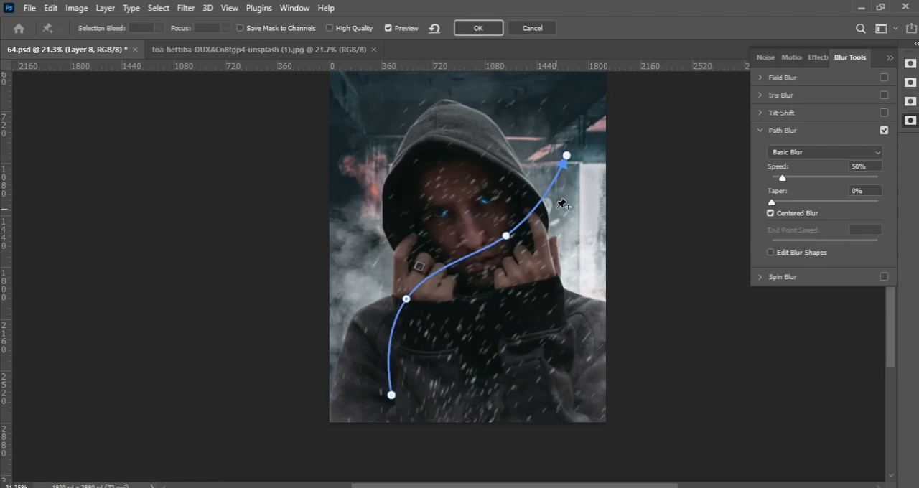
pyautogui.click(478, 28)
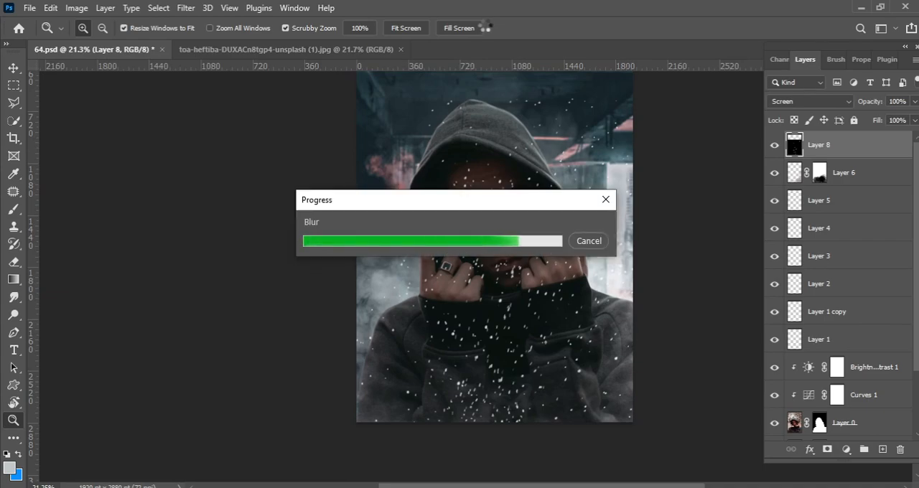
# Add a layer mask to Layer 8, hide the sparks over the face, hands and chest with a 1300 px soft eraser, and save the document.
pyautogui.click(827, 448)
pyautogui.press('e')
pyautogui.moveTo(464, 208)
pyautogui.mouseDown()
pyautogui.moveTo(435, 363)
pyautogui.moveTo(505, 148)
pyautogui.moveTo(523, 241)
pyautogui.mouseUp()
pyautogui.scroll(3, 523, 241)
pyautogui.moveTo(426, 365); pyautogui.dragTo(435, 283)
pyautogui.moveTo(405, 359)
pyautogui.mouseDown()
pyautogui.moveTo(498, 359)
pyautogui.moveTo(427, 457)
pyautogui.mouseUp()
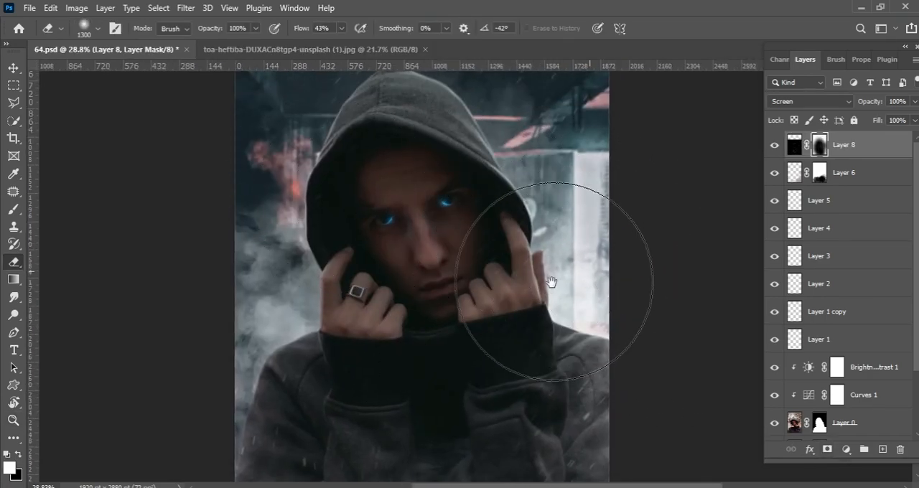
pyautogui.moveTo(493, 373); pyautogui.dragTo(496, 289)
pyautogui.moveTo(508, 123); pyautogui.dragTo(495, 207)
pyautogui.moveTo(492, 175); pyautogui.dragTo(471, 279)
pyautogui.moveTo(379, 150); pyautogui.dragTo(443, 191)
pyautogui.hotkey('ctrl', 's')
# Refine Layer 8's mask over the torso with a smaller eraser, alternately hiding and restoring sparks.
pyautogui.scroll(-1, 444, 287)
pyautogui.moveTo(368, 458)
pyautogui.mouseDown()
pyautogui.moveTo(461, 284)
pyautogui.moveTo(385, 354)
pyautogui.mouseUp()
pyautogui.press('[')
pyautogui.press('[')
pyautogui.press('[')
pyautogui.scroll(3, 463, 309)
pyautogui.press('x')
pyautogui.click(498, 285)
pyautogui.press('x')
pyautogui.moveTo(480, 280)
pyautogui.mouseDown()
pyautogui.moveTo(556, 265)
pyautogui.moveTo(511, 280)
pyautogui.moveTo(454, 342)
pyautogui.moveTo(579, 311)
pyautogui.moveTo(460, 351)
pyautogui.moveTo(488, 337)
pyautogui.mouseUp()
pyautogui.scroll(-2, 535, 315)
pyautogui.moveTo(488, 337)
pyautogui.mouseDown()
pyautogui.moveTo(481, 292)
pyautogui.moveTo(496, 291)
pyautogui.mouseUp()
pyautogui.press('x')
pyautogui.press('x')
pyautogui.moveTo(463, 329)
pyautogui.mouseDown()
pyautogui.moveTo(404, 217)
pyautogui.moveTo(495, 290)
pyautogui.moveTo(560, 322)
pyautogui.mouseUp()
pyautogui.moveTo(516, 264); pyautogui.dragTo(436, 280)
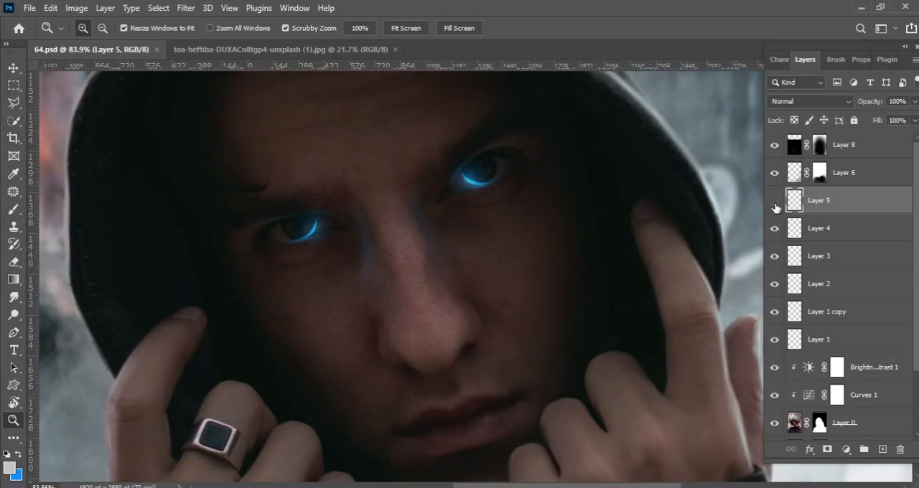
# Toggle Layers 5, 4 and 3 to compare their effect on the glowing eyes, and select Layer 3.
pyautogui.click(775, 201)
pyautogui.click(775, 200)
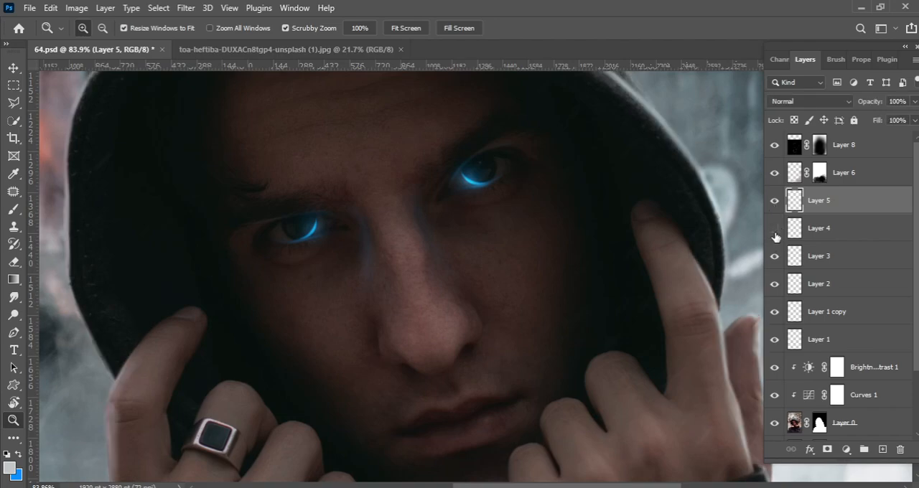
pyautogui.click(774, 229)
pyautogui.click(812, 231)
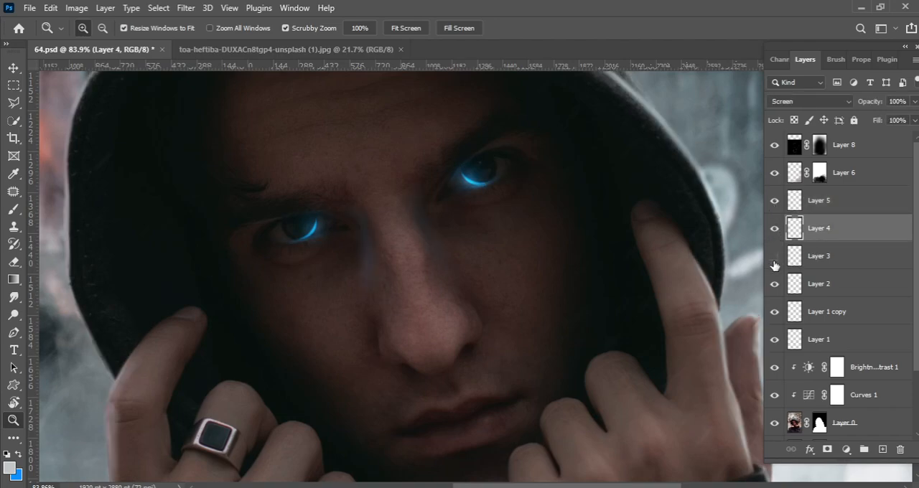
pyautogui.click(800, 265)
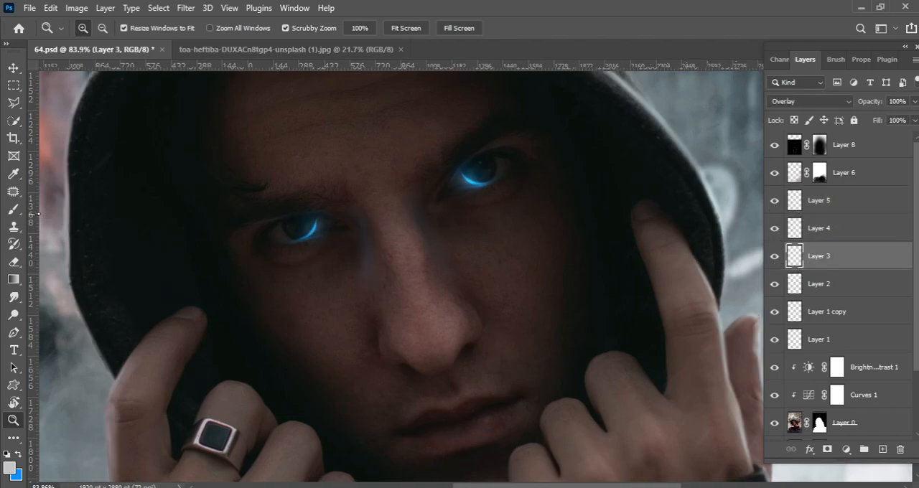
# Brush the glowing crescent of the ring-hand side eye on Layer 3 with a 20 px white (#ffffff) brush, and undo the last stroke.
pyautogui.press('b')
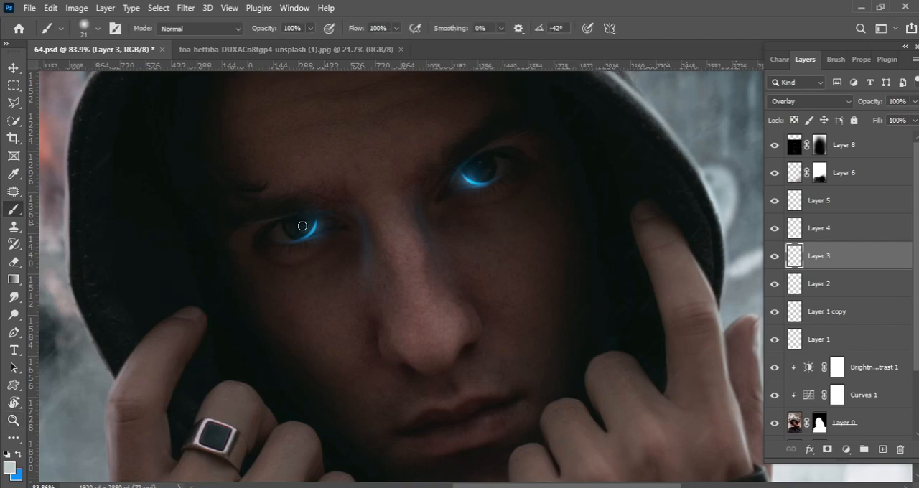
pyautogui.moveTo(290, 239); pyautogui.dragTo(340, 221)
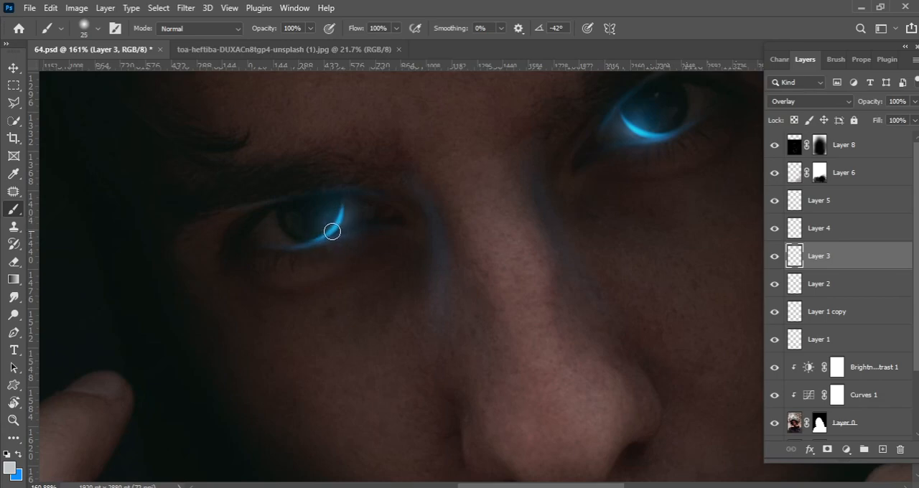
pyautogui.click(10, 468)
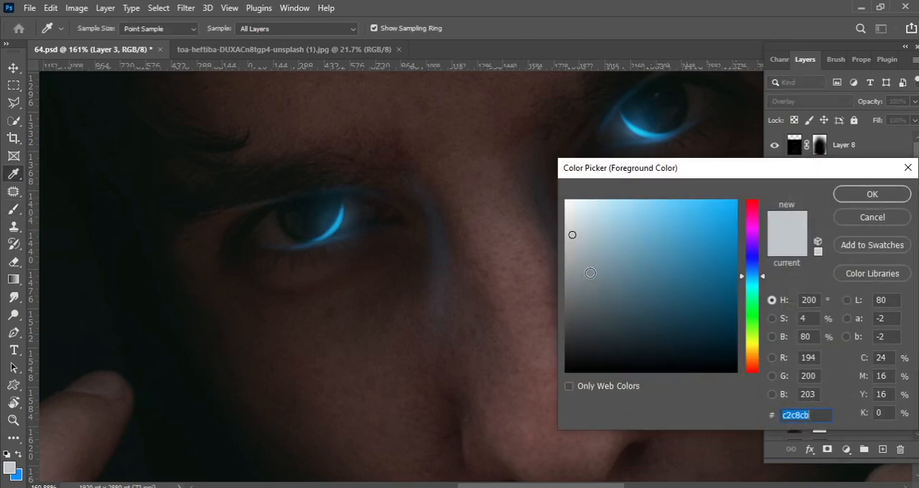
pyautogui.moveTo(572, 234); pyautogui.dragTo(532, 148)
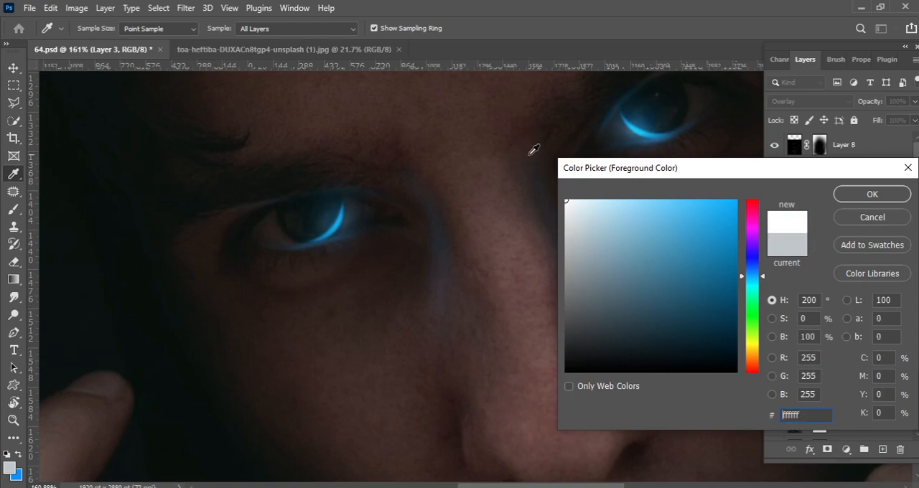
pyautogui.press('Return')
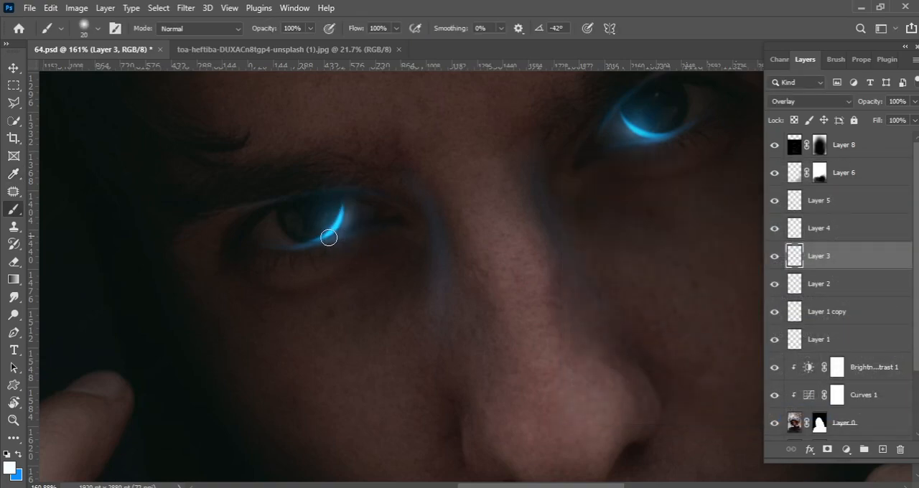
pyautogui.hotkey('ctrl', 'z')
pyautogui.scroll(2, 347, 180)
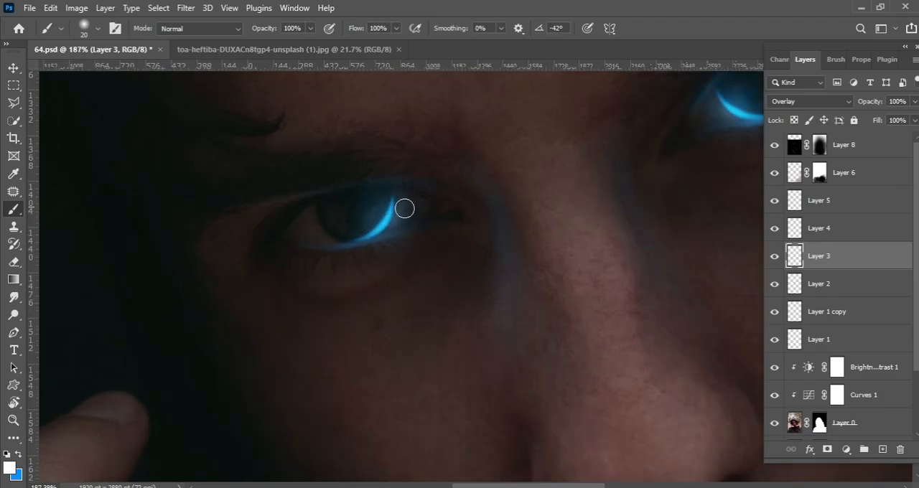
pyautogui.scroll(1, 375, 232)
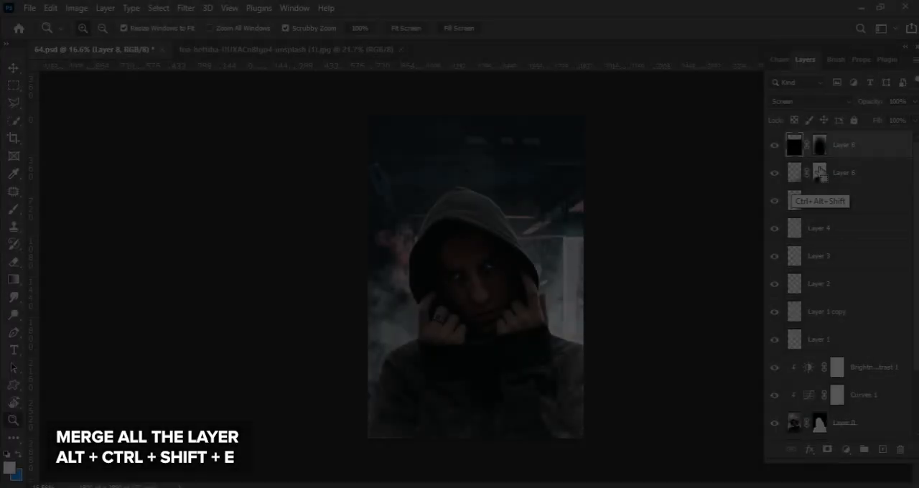
# Merge all visible layers into a new top layer and open it in the Camera Raw Filter.
pyautogui.hotkey('ctrl', 'alt', 'shift', 'e')
pyautogui.click(186, 8)
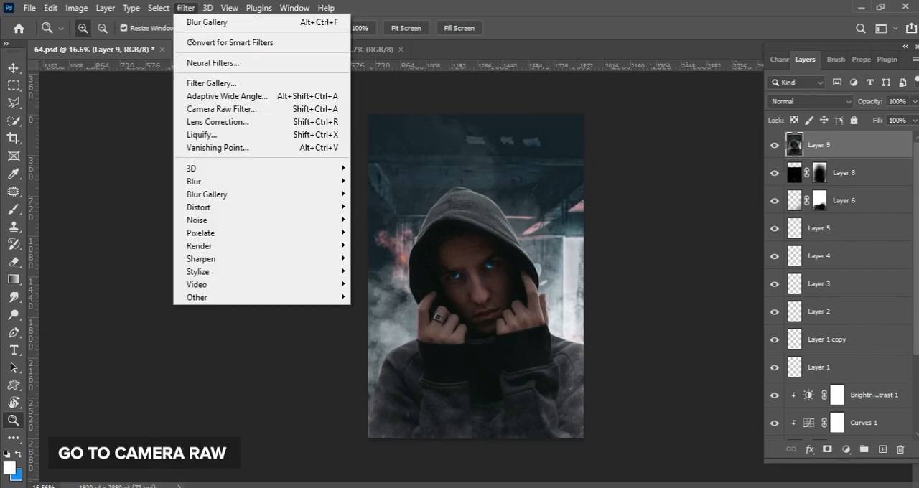
pyautogui.click(239, 108)
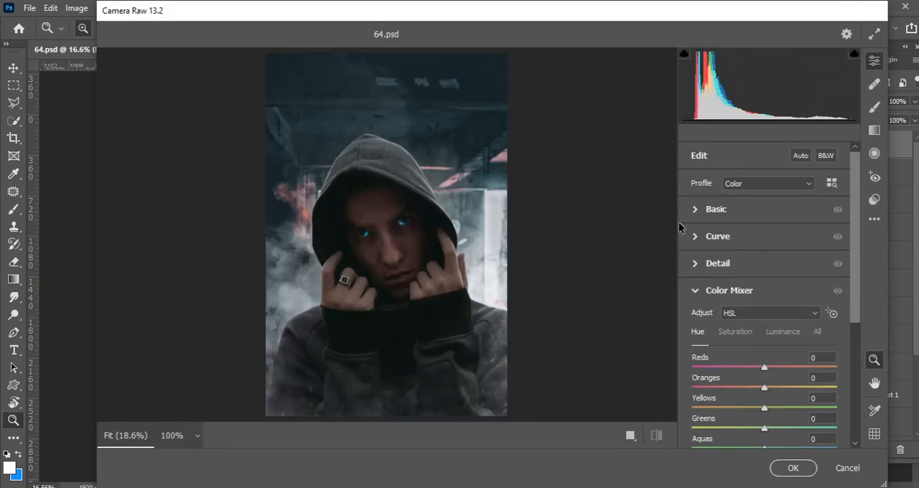
pyautogui.click(470, 265)
pyautogui.keyDown('alt'); pyautogui.click(461, 268); pyautogui.keyUp('alt')
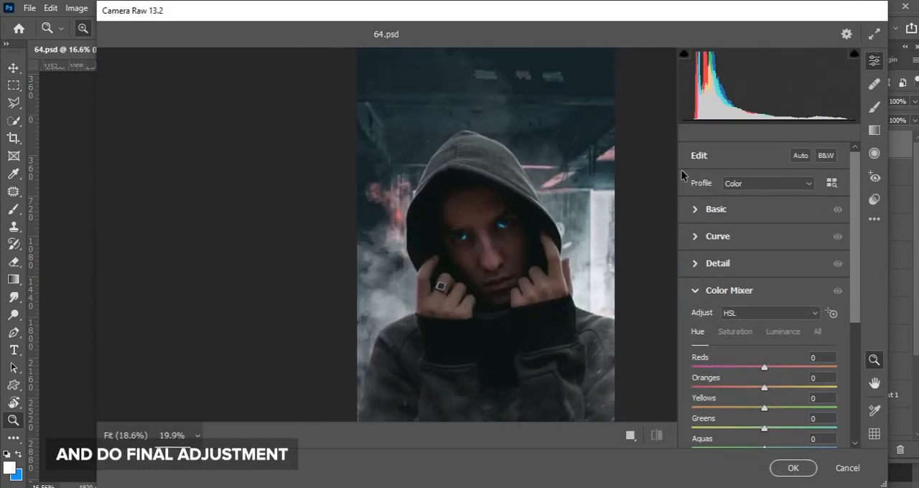
# Adjust the Basic colour and tone settings in Camera Raw to give the picture a cooler blue cast.
pyautogui.click(716, 209)
pyautogui.click(765, 284)
pyautogui.moveTo(764, 209); pyautogui.dragTo(766, 229)
pyautogui.scroll(-3, 842, 233)
# Add shadow, midtone and highlight points along the point curve, with the midtone at input 127 and output 128, and set Sharpening to 112.
pyautogui.click(711, 430)
pyautogui.click(725, 331)
pyautogui.click(799, 260)
pyautogui.click(765, 290)
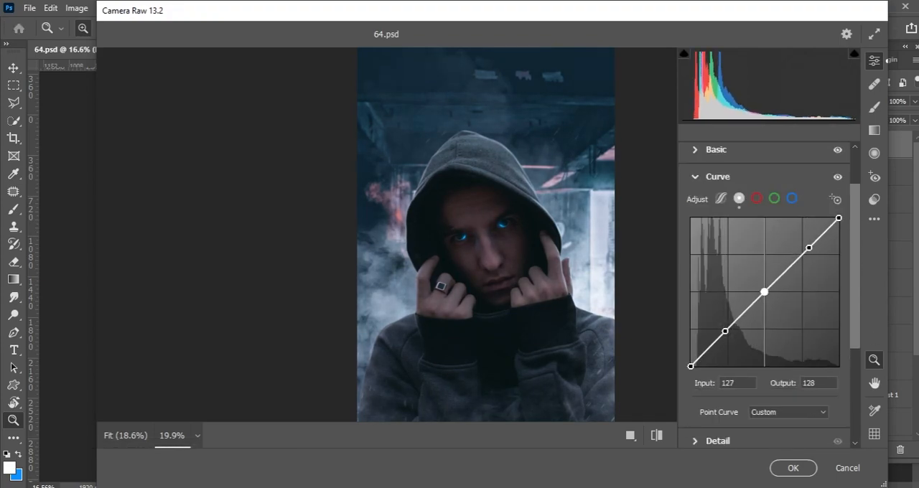
pyautogui.click(717, 441)
pyautogui.scroll(-3, 804, 308)
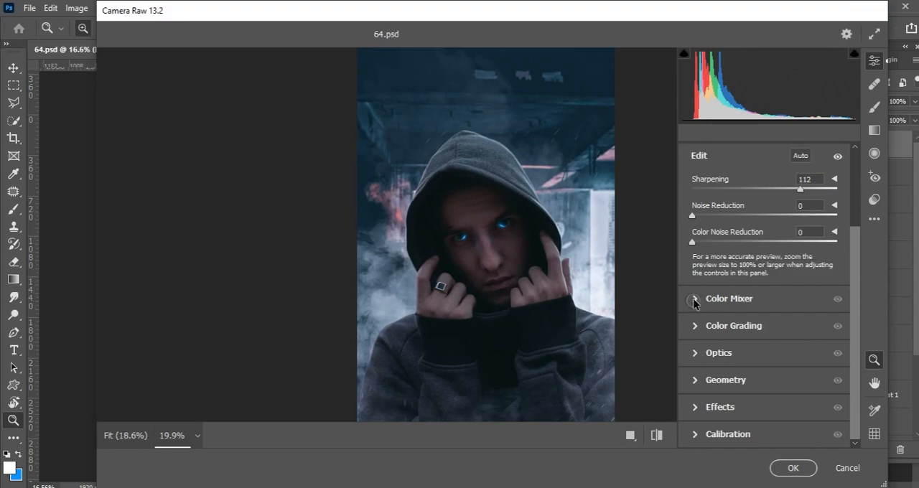
# Shift the blue tones toward teal in the Color Mixer and set the Aquas luminance to +5.
pyautogui.click(728, 297)
pyautogui.moveTo(764, 365)
pyautogui.mouseDown()
pyautogui.moveTo(773, 386)
pyautogui.moveTo(768, 366)
pyautogui.moveTo(790, 366)
pyautogui.moveTo(768, 368)
pyautogui.mouseUp()
pyautogui.scroll(7, 578, 210)
pyautogui.scroll(-6, 571, 251)
pyautogui.click(735, 228)
pyautogui.click(782, 228)
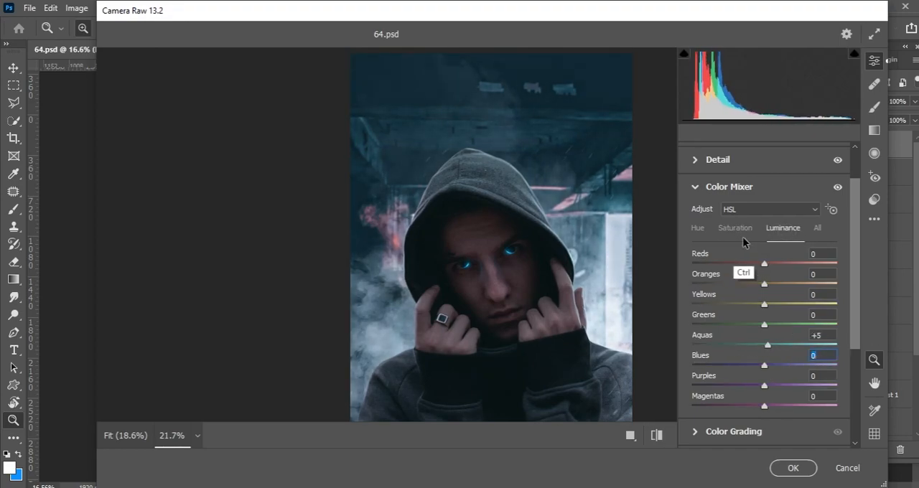
# Fine-tune the hue of the Blues and Purples in the Color Mixer and check the saturation and luminance settings.
pyautogui.click(697, 227)
pyautogui.click(760, 365)
pyautogui.moveTo(752, 386); pyautogui.dragTo(770, 365)
pyautogui.click(737, 227)
pyautogui.click(777, 233)
# Raise the luminance of the midtones, shadows and highlights slightly in Color Grading.
pyautogui.moveTo(853, 336); pyautogui.dragTo(851, 391)
pyautogui.click(751, 315)
pyautogui.moveTo(764, 295); pyautogui.dragTo(772, 296)
pyautogui.moveTo(721, 404); pyautogui.dragTo(723, 405)
pyautogui.moveTo(806, 405); pyautogui.dragTo(811, 405)
pyautogui.scroll(-2, 764, 310)
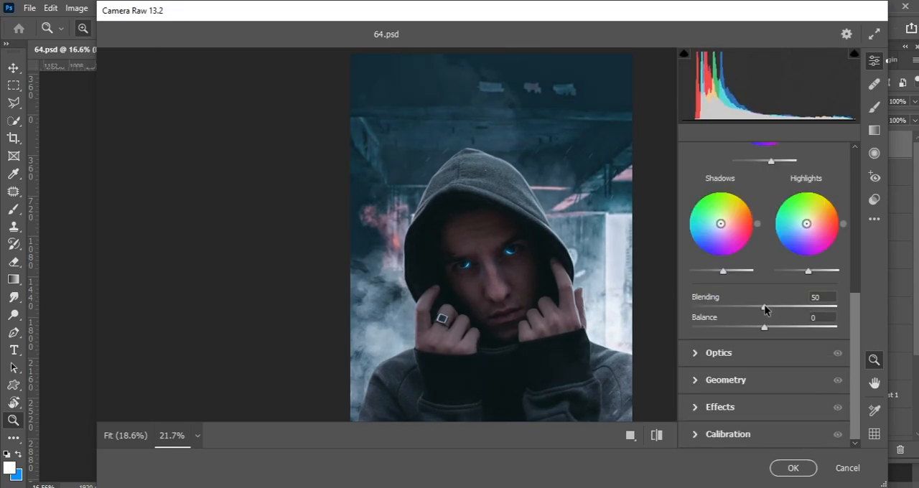